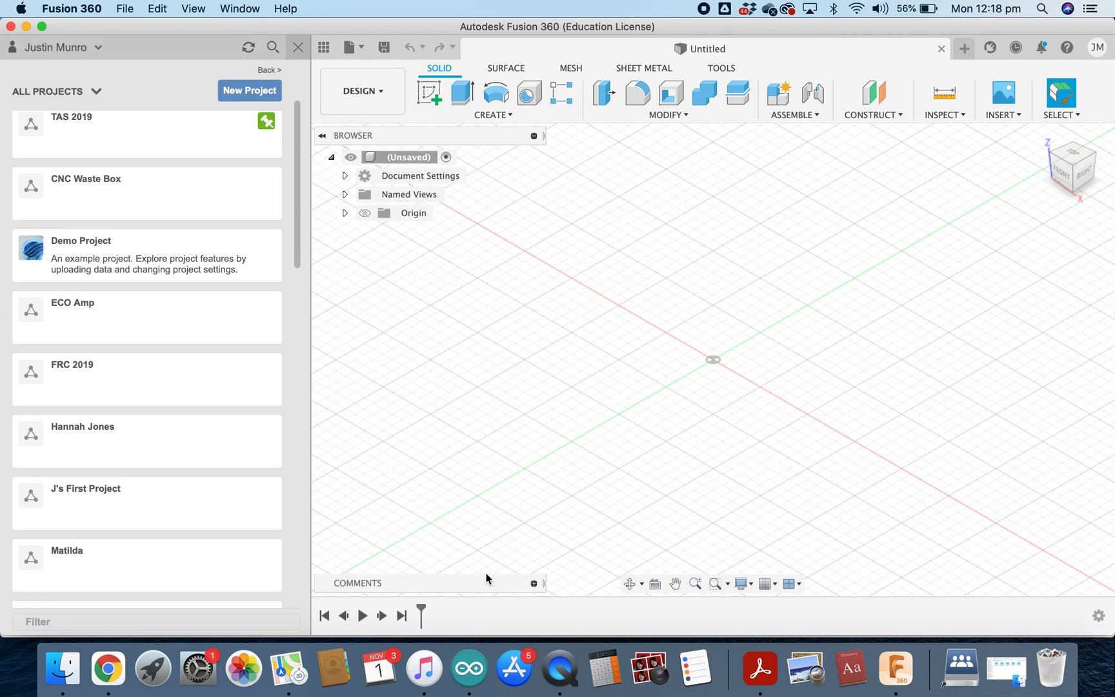
# Switch to Chrome to examine the wooden stool reference picture, and return to Fusion 360 with the data panel closed.
pyautogui.click(108, 668)
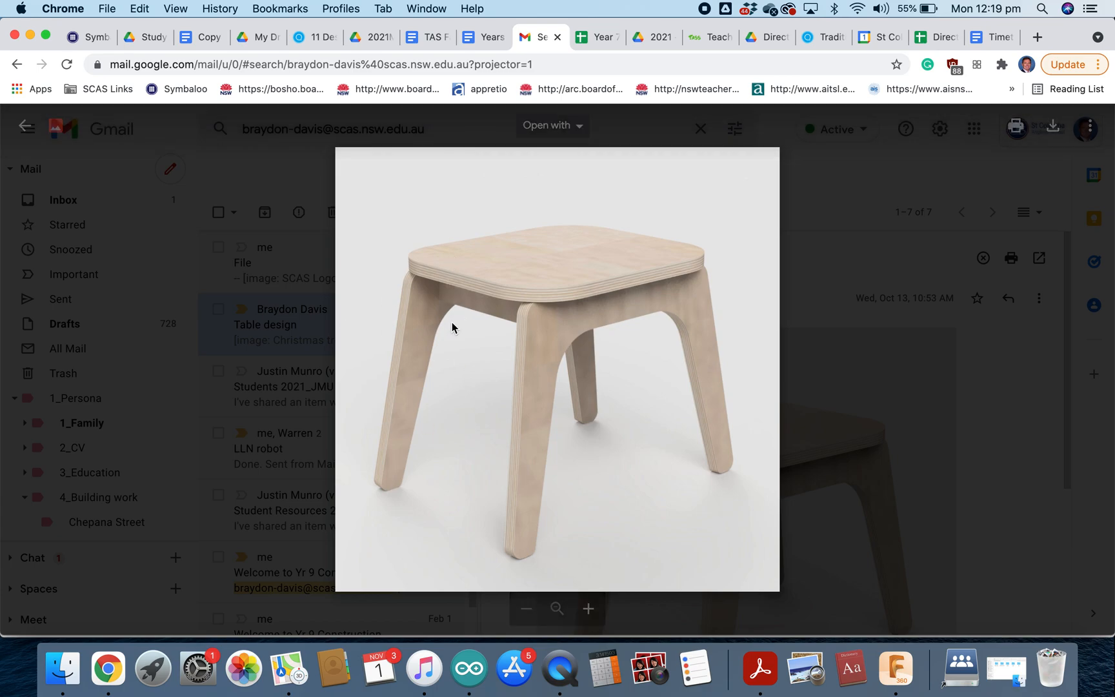
pyautogui.click(897, 679)
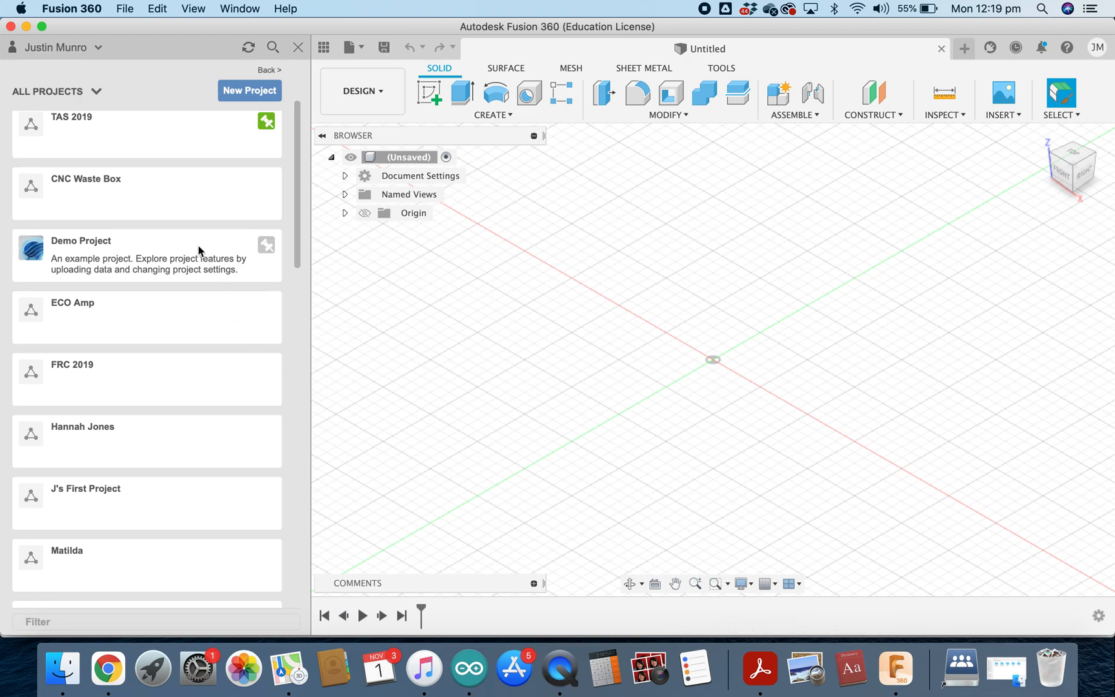
pyautogui.scroll(2, 171, 252)
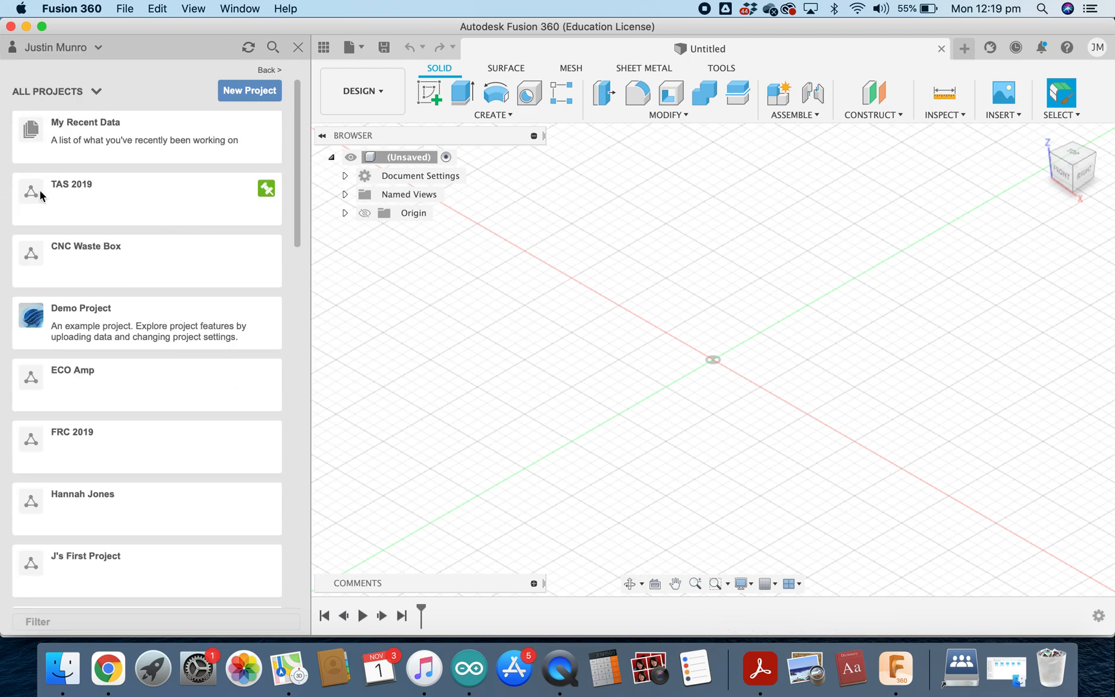
pyautogui.click(298, 48)
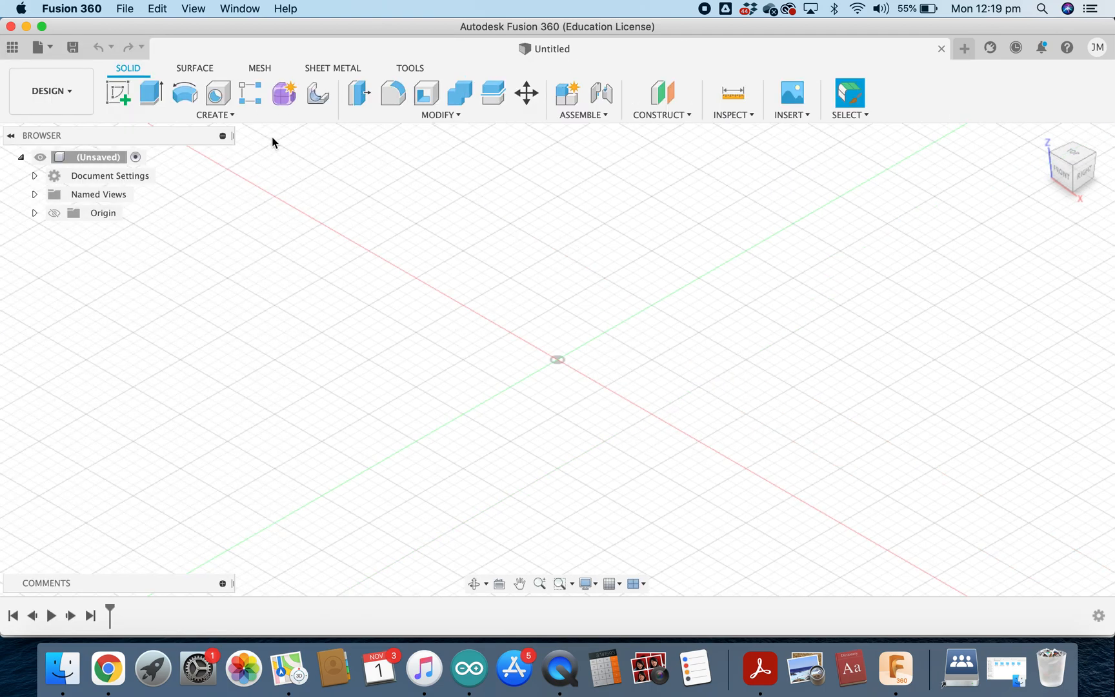
# Open the Yr 9 Construction project in the data panel and close the panel.
pyautogui.click(12, 49)
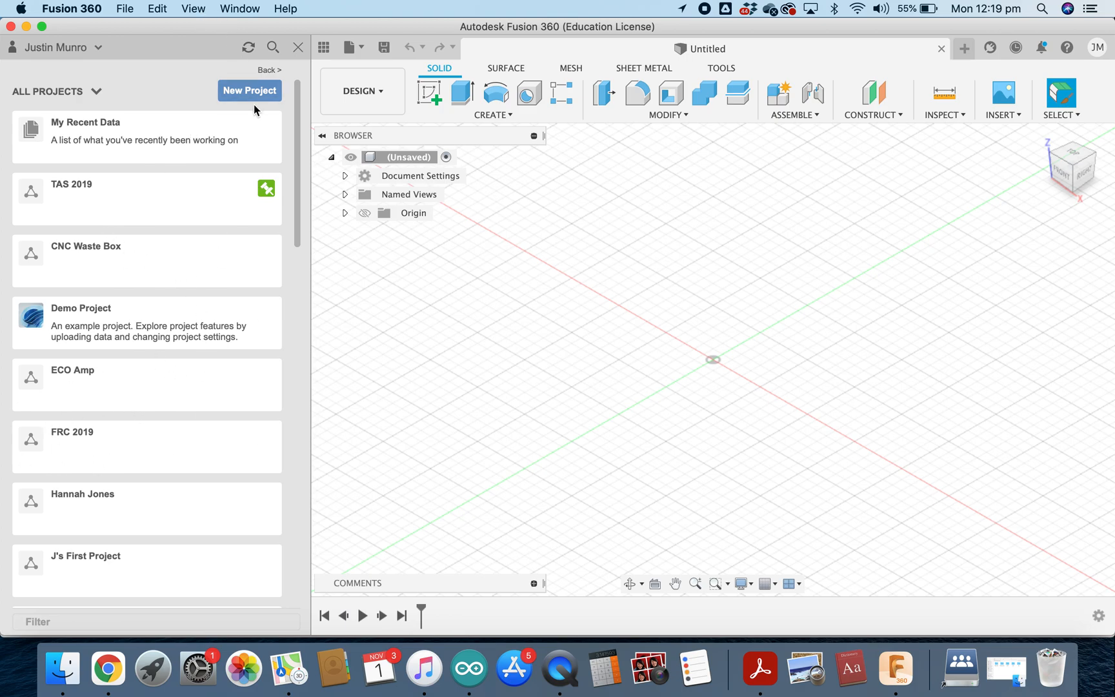
pyautogui.scroll(-15, 89, 404)
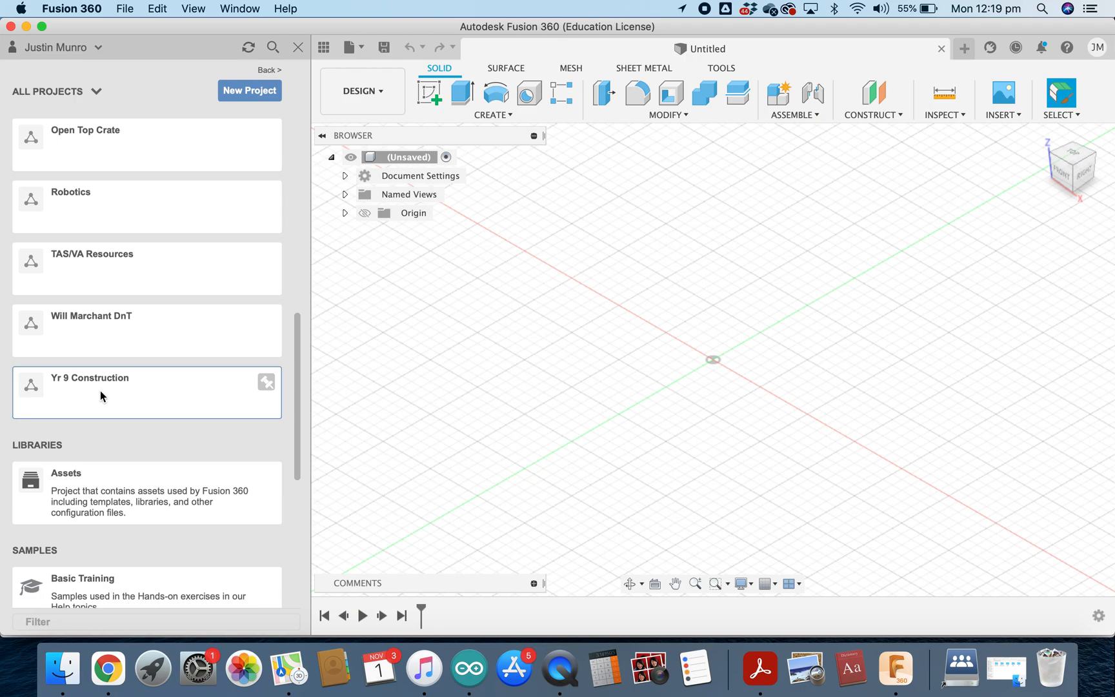
pyautogui.click(100, 389)
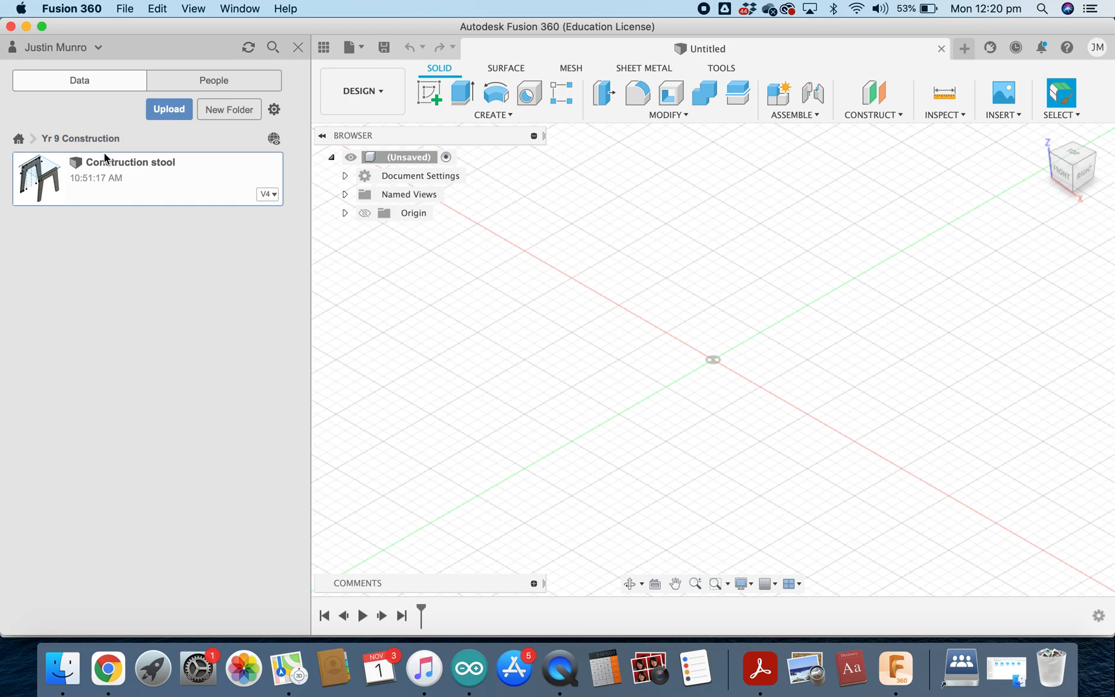
pyautogui.click(18, 139)
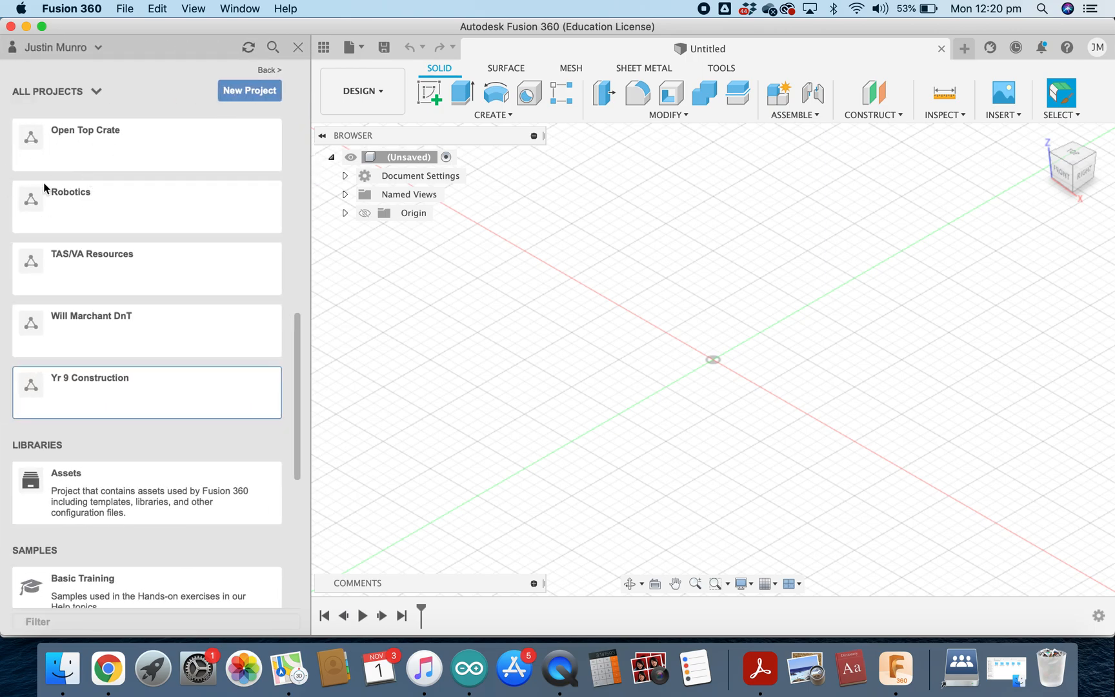
pyautogui.scroll(-8, 132, 314)
pyautogui.scroll(8, 131, 314)
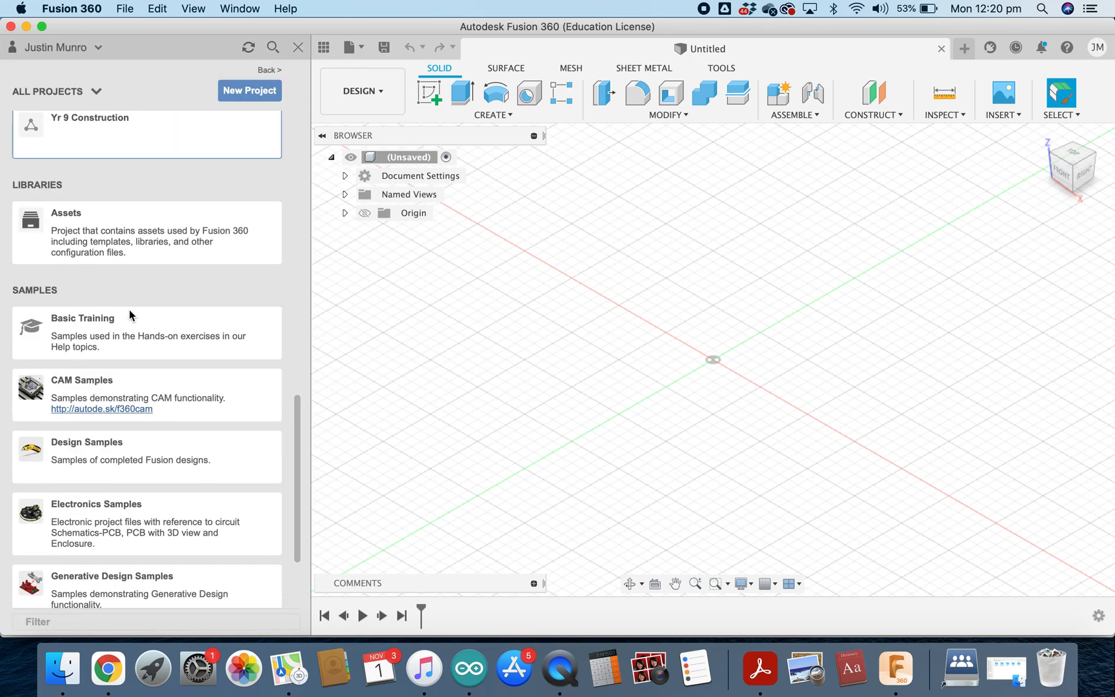
pyautogui.click(111, 172)
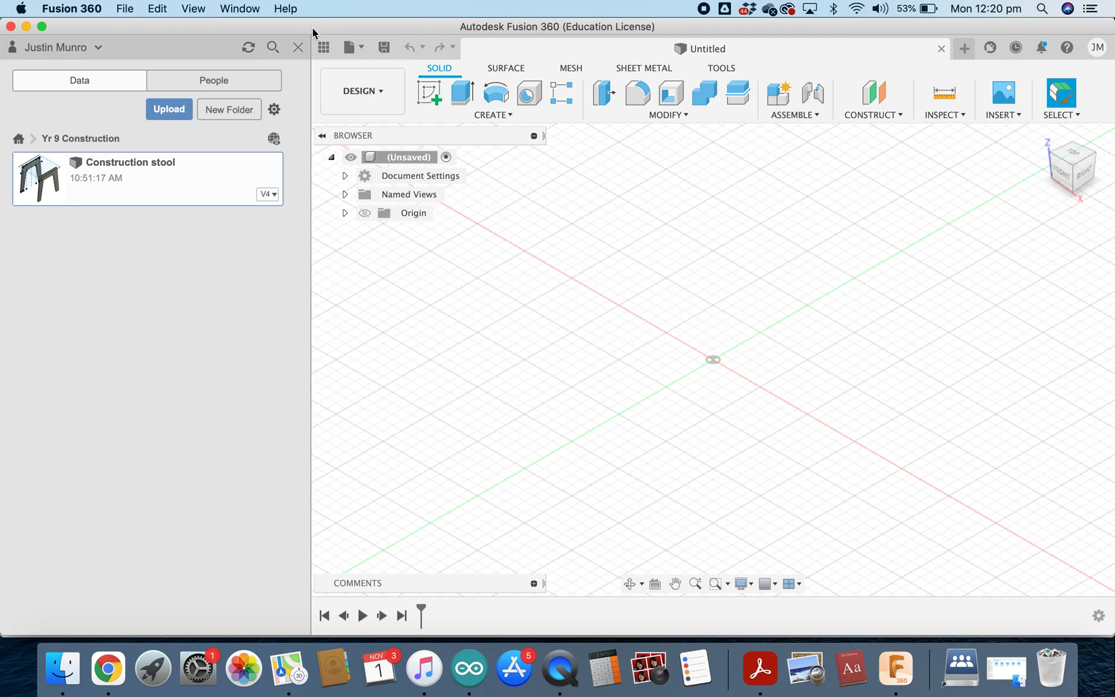
pyautogui.click(298, 50)
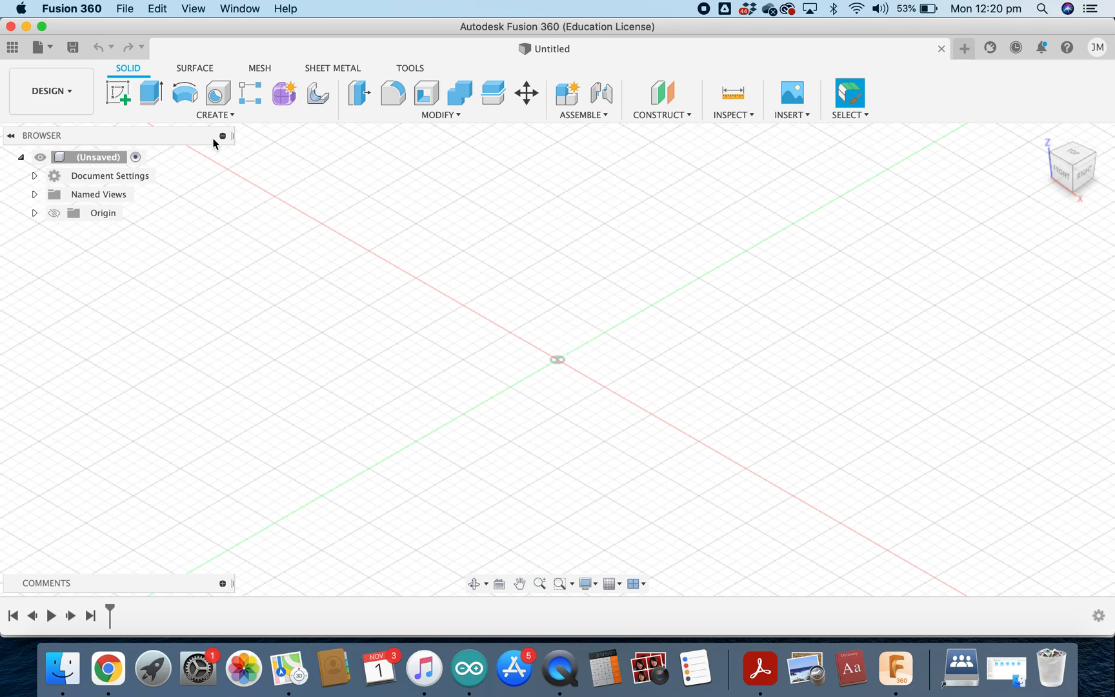
# Start a new sketch on the vertical YZ origin plane that faces the right view.
pyautogui.click(117, 94)
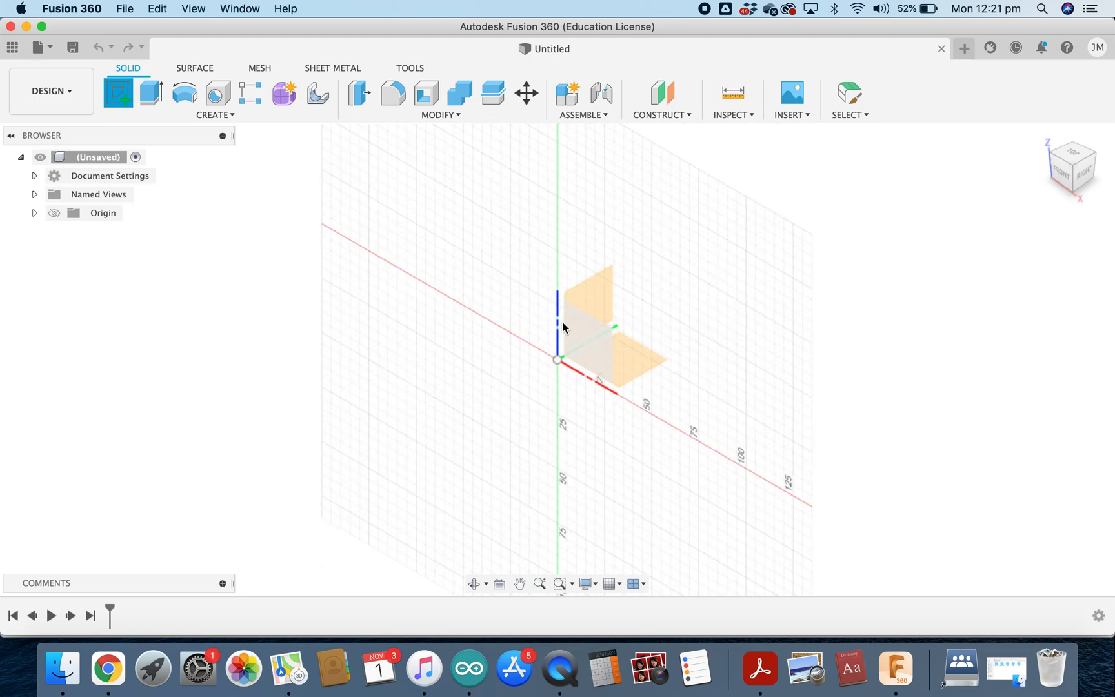
pyautogui.click(596, 298)
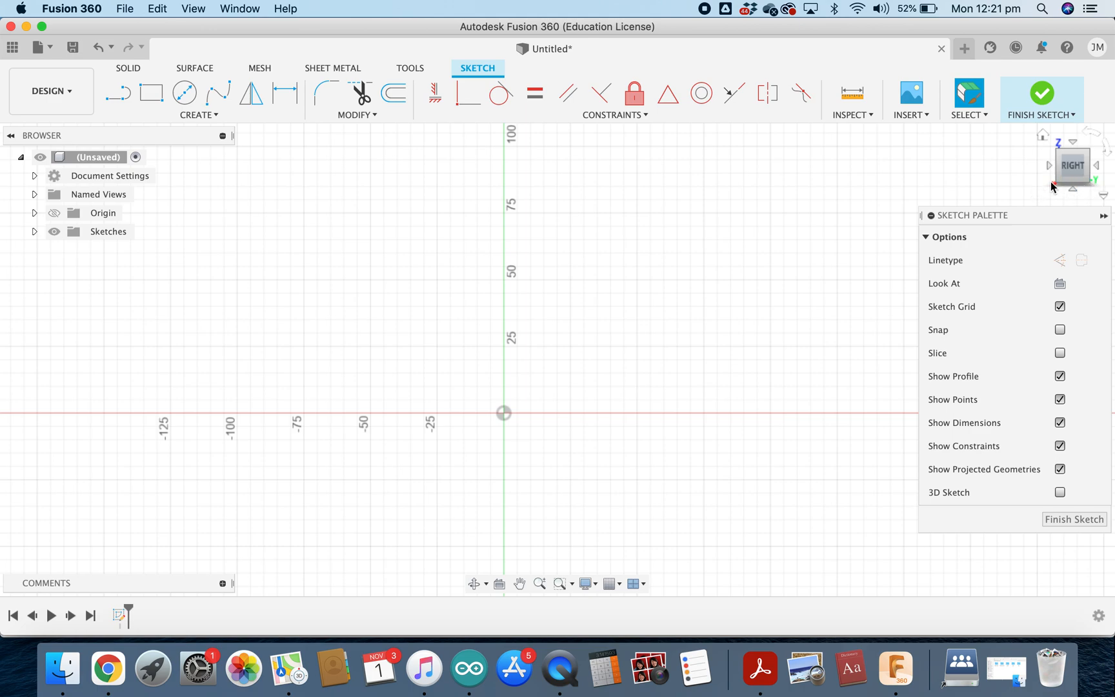
pyautogui.click(1044, 136)
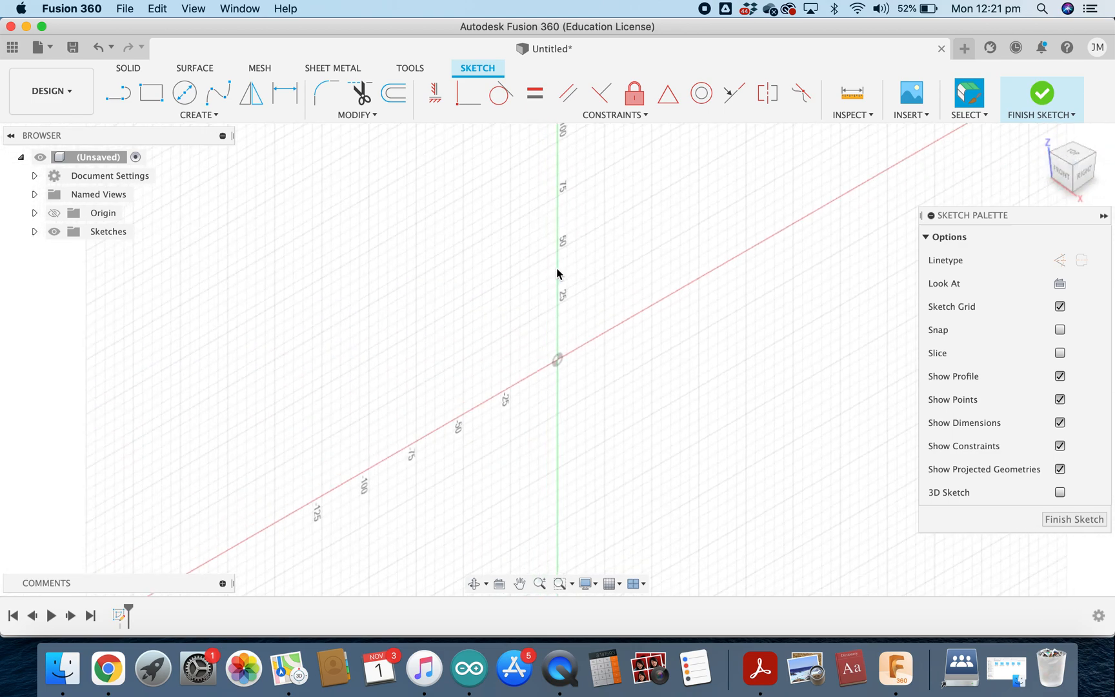
pyautogui.click(1084, 178)
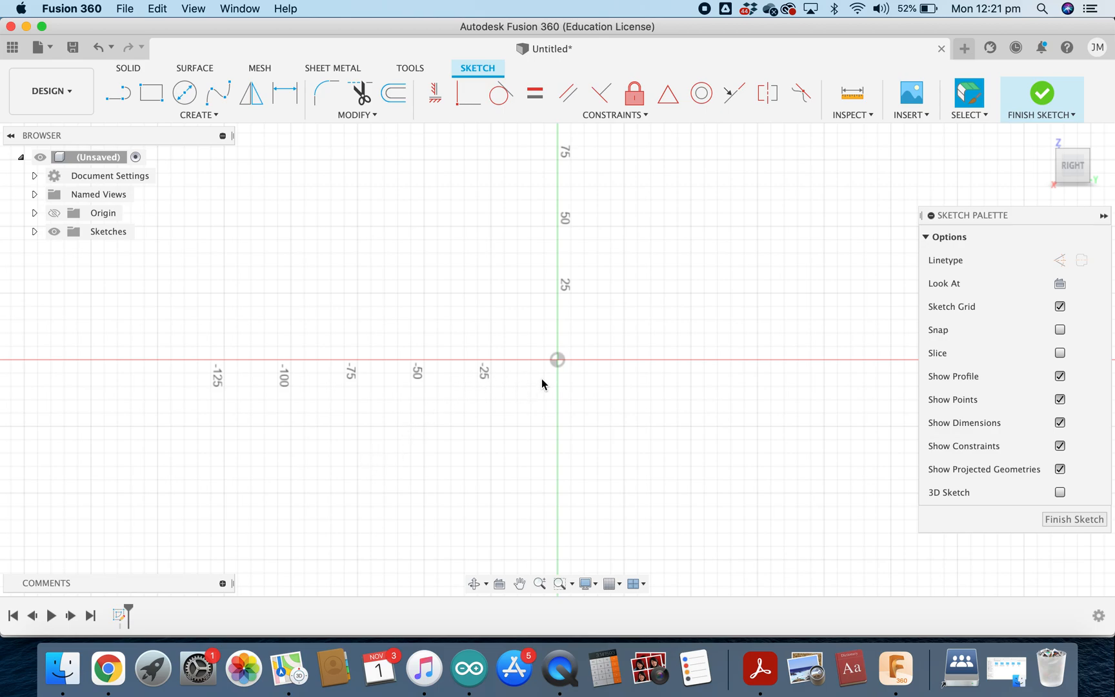
pyautogui.scroll(-3, 542, 384)
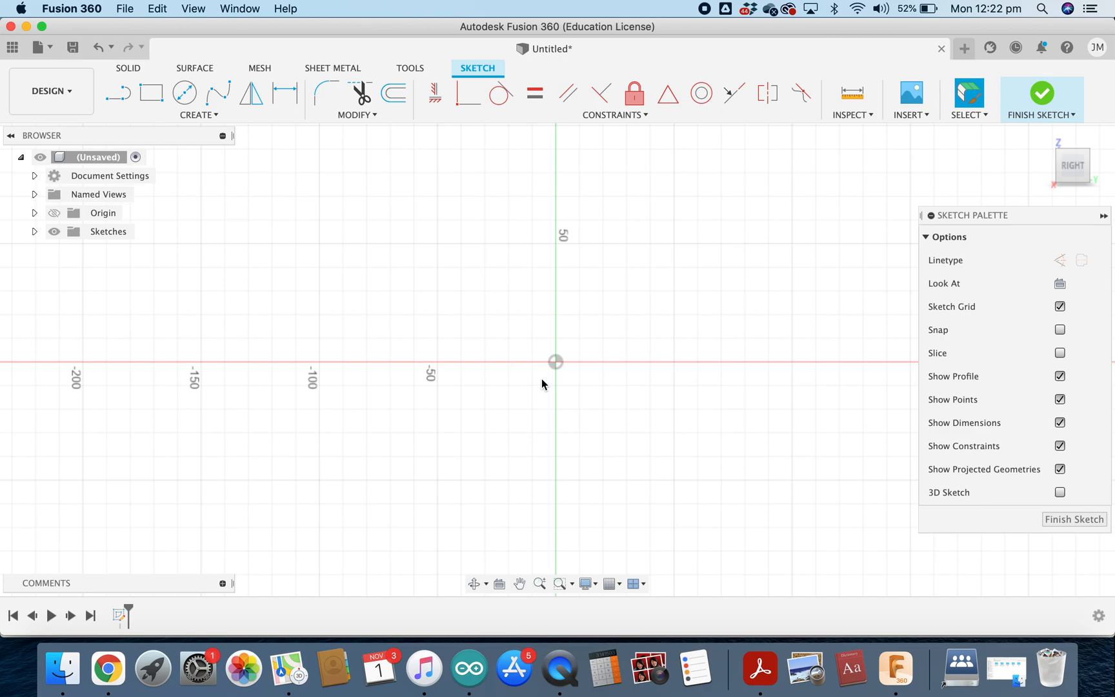
pyautogui.moveTo(560, 359)
pyautogui.mouseDown(button='middle')
pyautogui.moveTo(642, 319)
pyautogui.moveTo(593, 331)
pyautogui.moveTo(600, 319)
pyautogui.moveTo(633, 333)
pyautogui.mouseUp(button='middle')
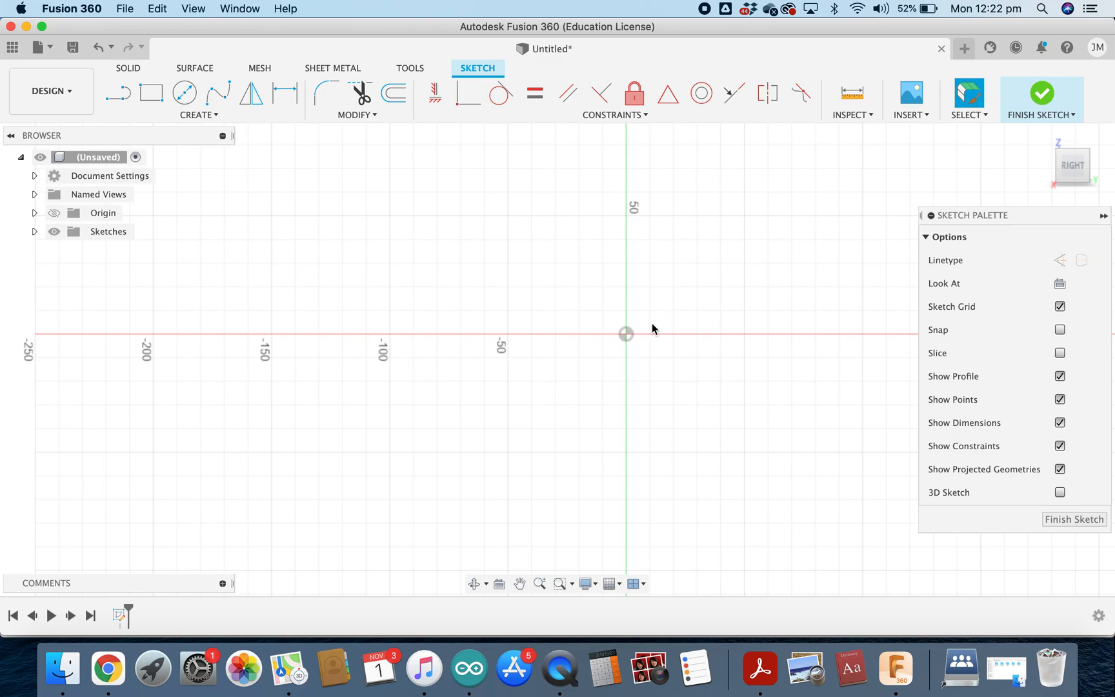
pyautogui.moveTo(641, 328)
pyautogui.keyDown('shift'); pyautogui.mouseDown(button='middle')
pyautogui.moveTo(668, 314)
pyautogui.moveTo(650, 316)
pyautogui.moveTo(726, 320)
pyautogui.mouseUp(button='middle'); pyautogui.keyUp('shift')
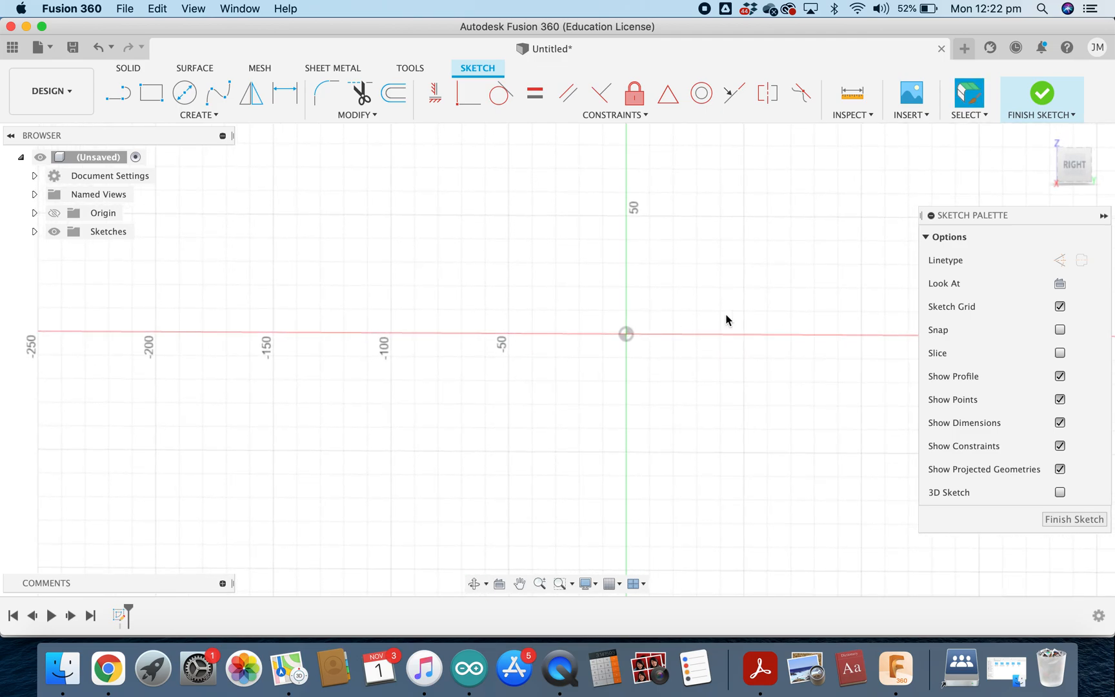
pyautogui.click(1074, 165)
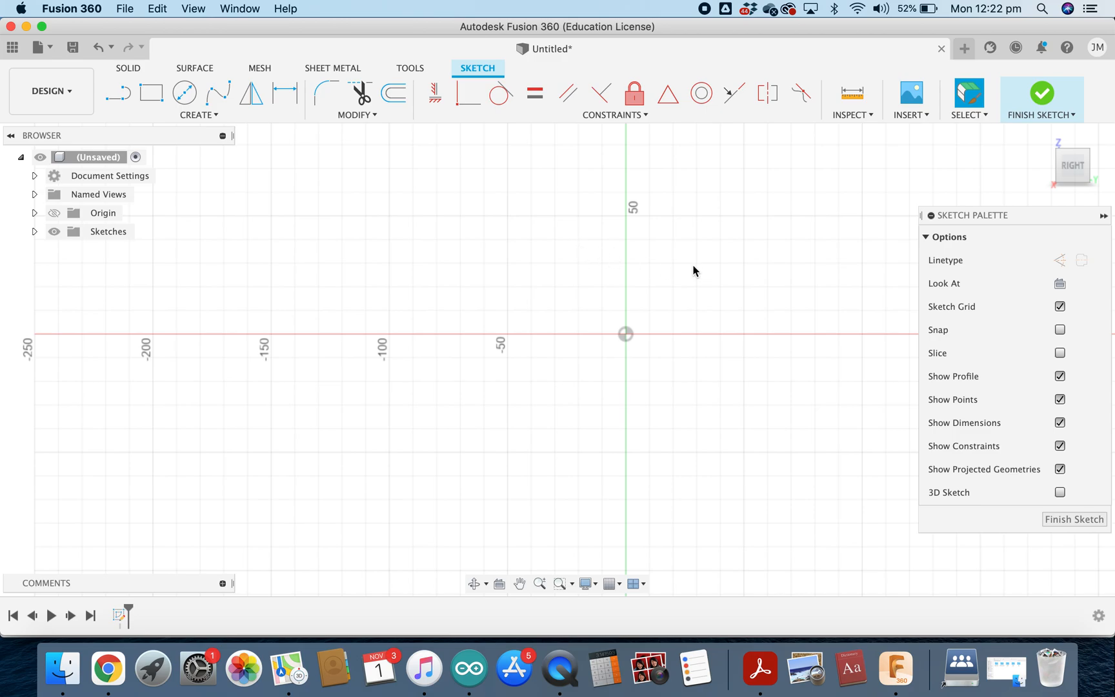
pyautogui.moveTo(682, 270); pyautogui.dragTo(552, 279, button='middle')
pyautogui.scroll(-1, 553, 278)
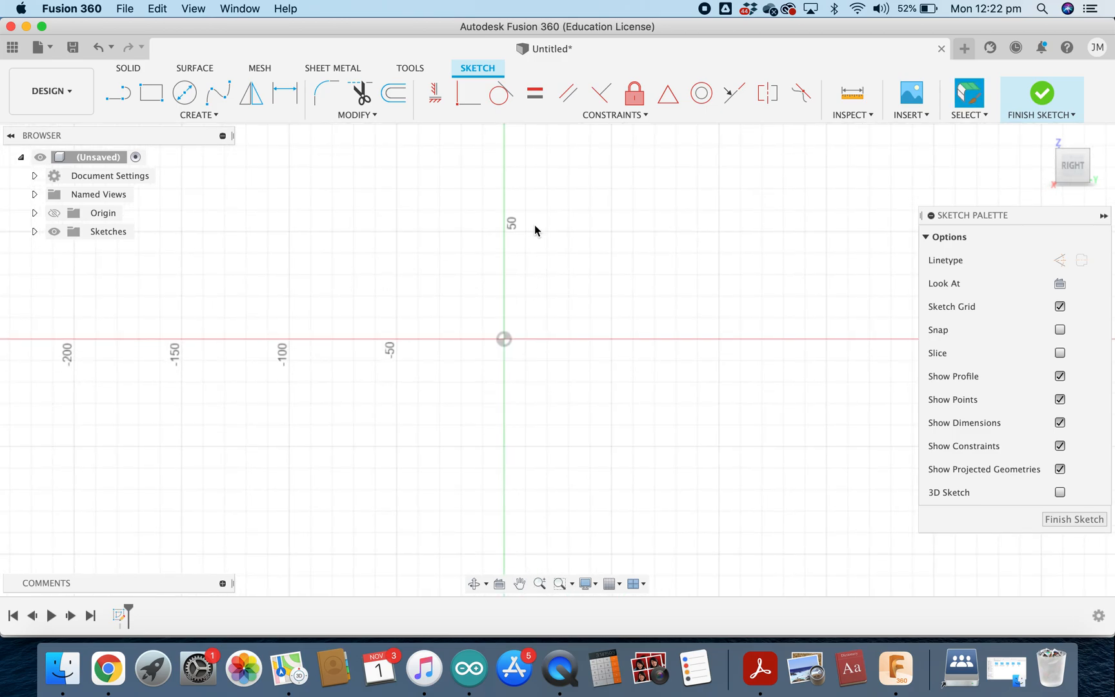
# Draw a 450 mm by 450 mm center rectangle centred on the origin.
pyautogui.click(117, 94)
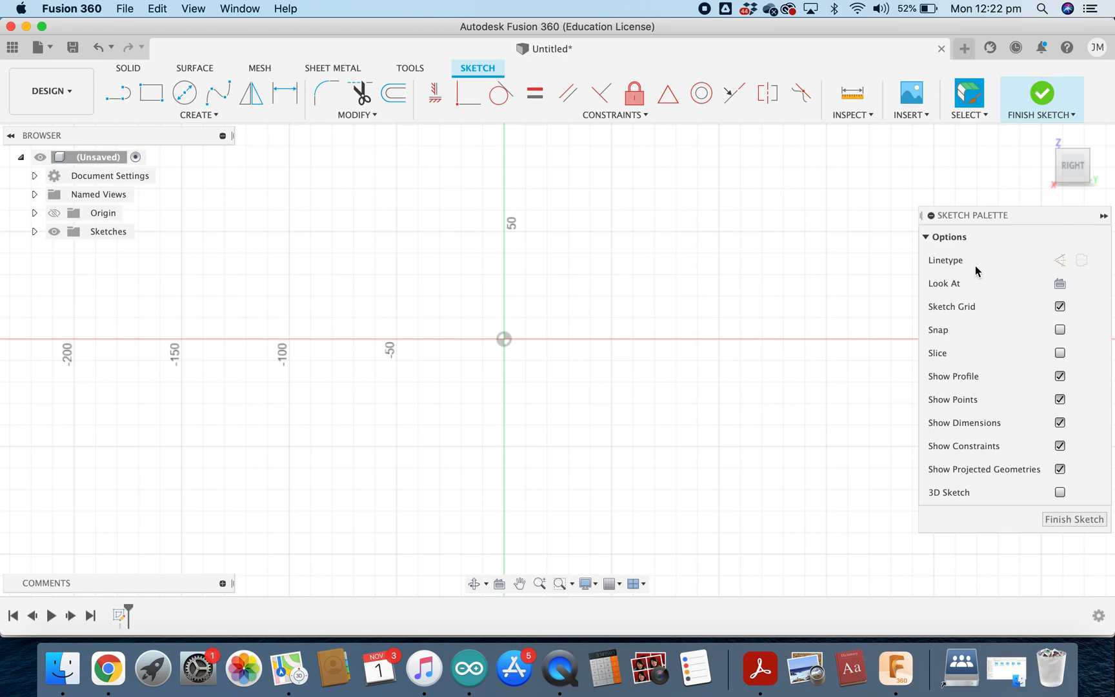
pyautogui.click(150, 97)
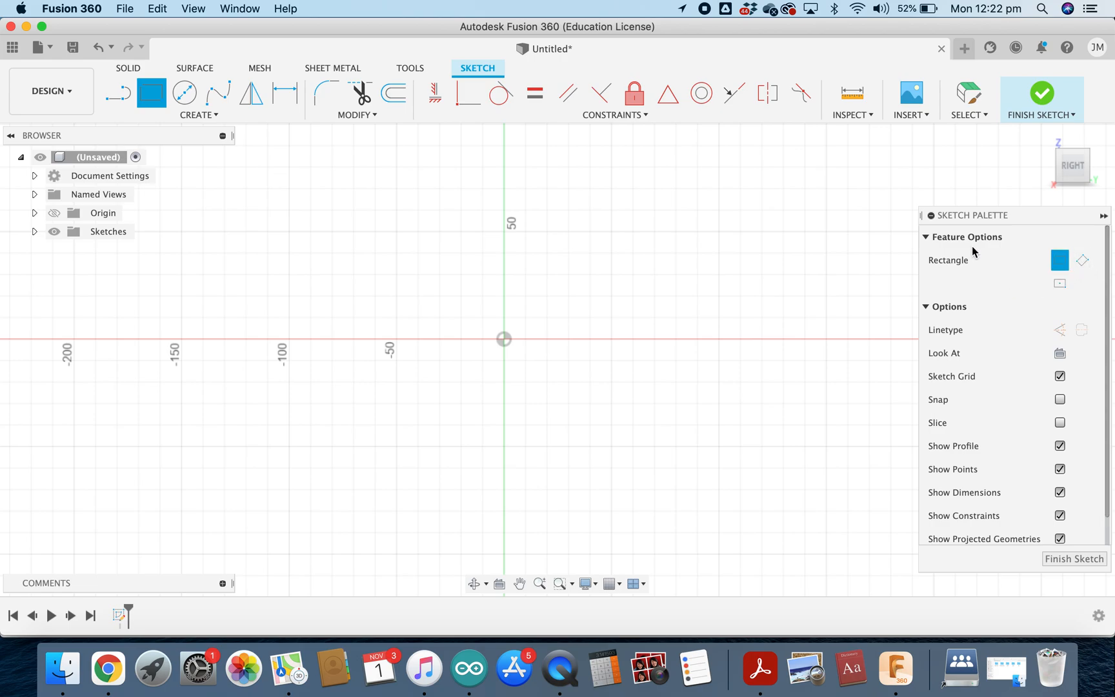
pyautogui.click(1059, 284)
pyautogui.click(504, 340)
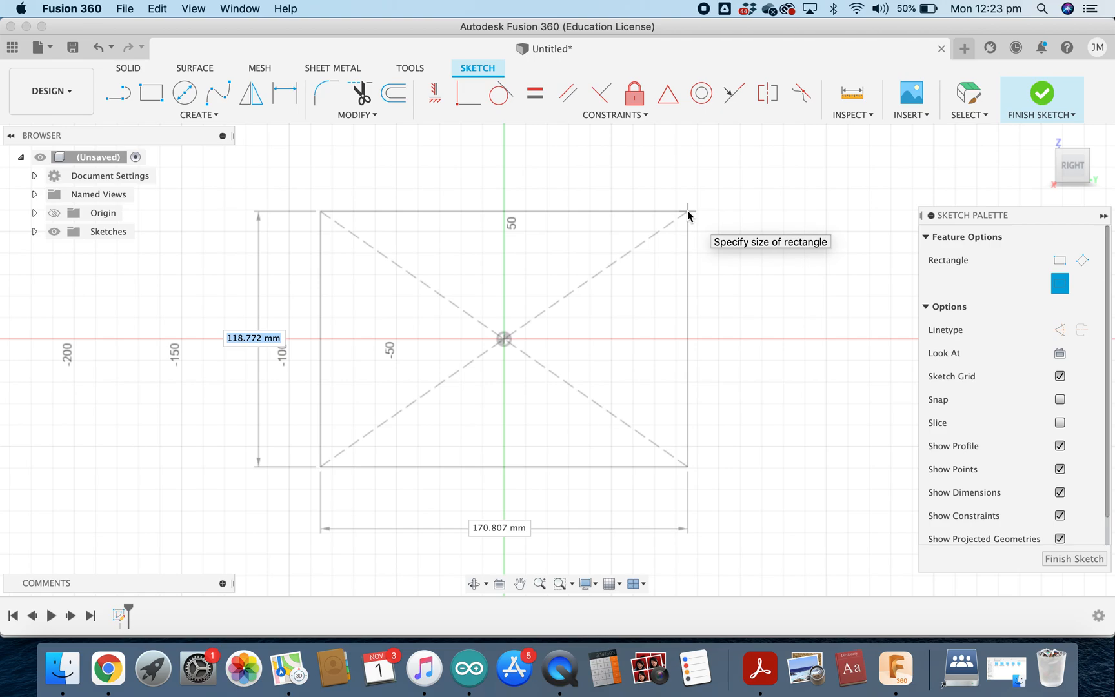
pyautogui.write('45')
pyautogui.press('Tab')
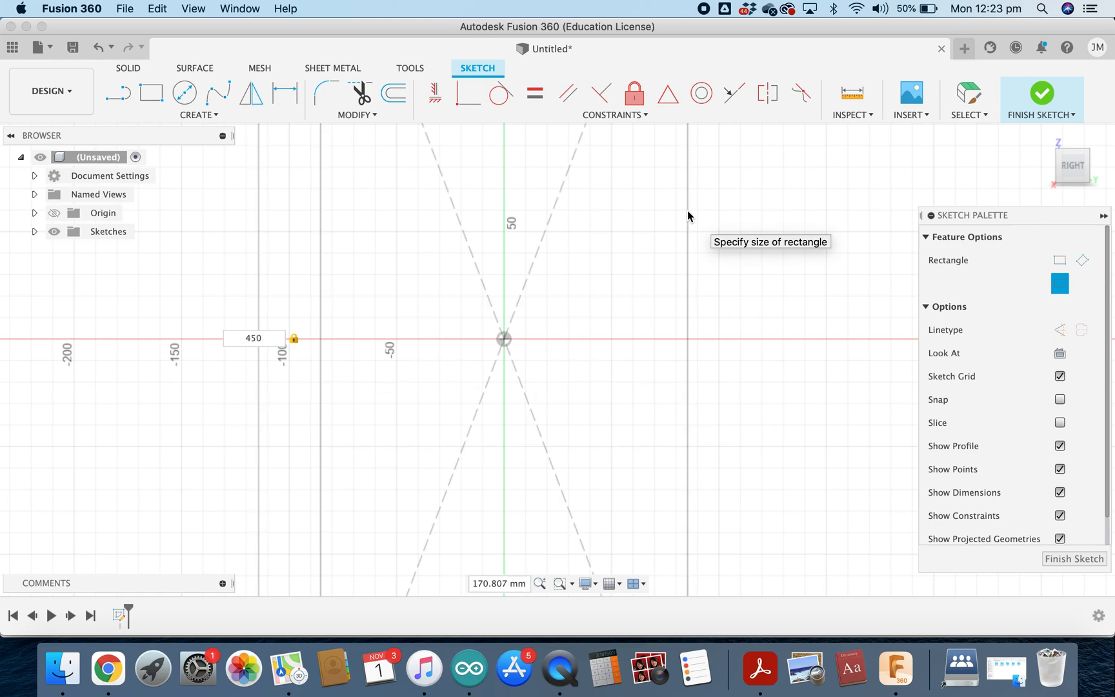
pyautogui.press('Tab')
pyautogui.write('450')
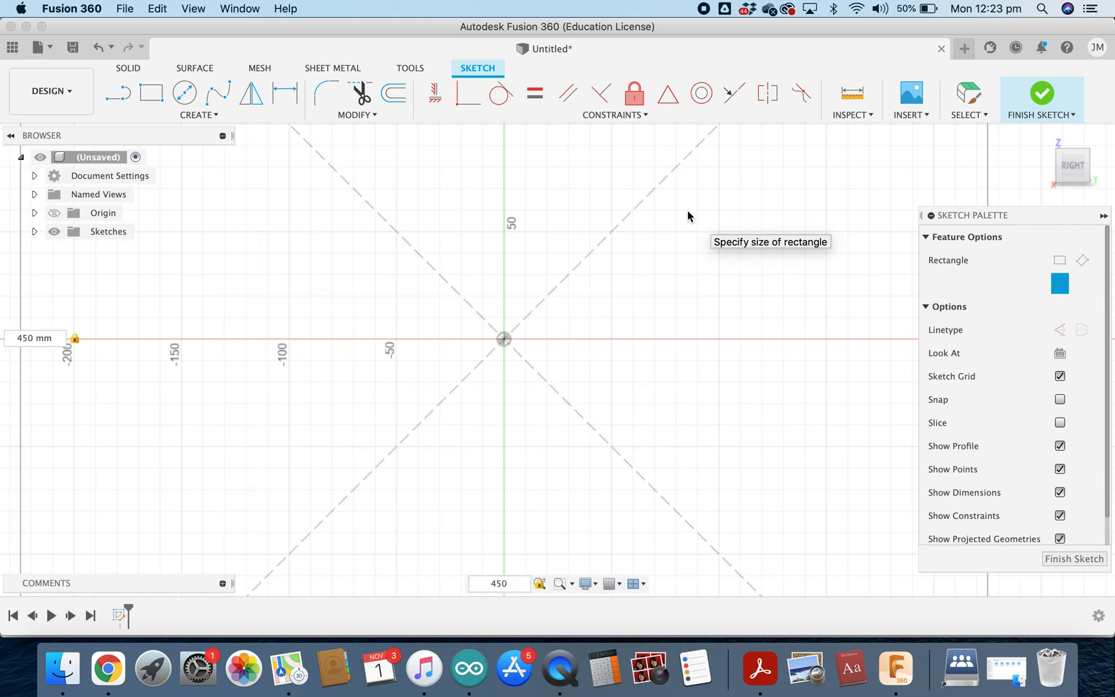
pyautogui.press('Return')
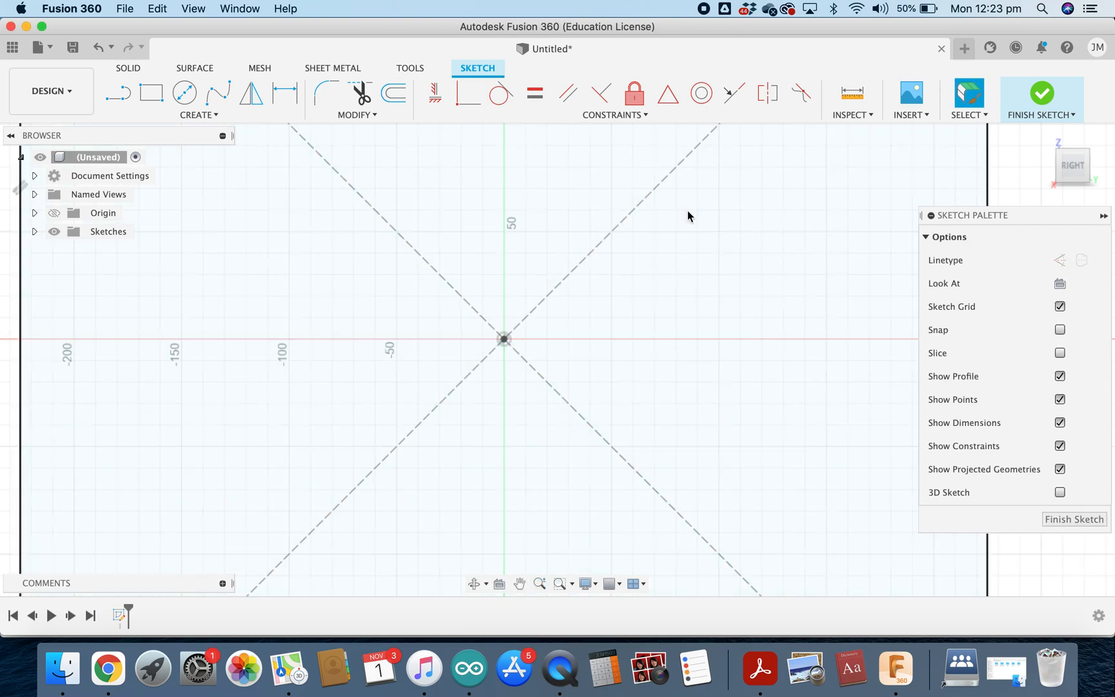
# Extrude the square profile 15 mm to one side as a new body.
pyautogui.scroll(-5, 699, 241)
pyautogui.moveTo(686, 232); pyautogui.dragTo(634, 334, button='middle')
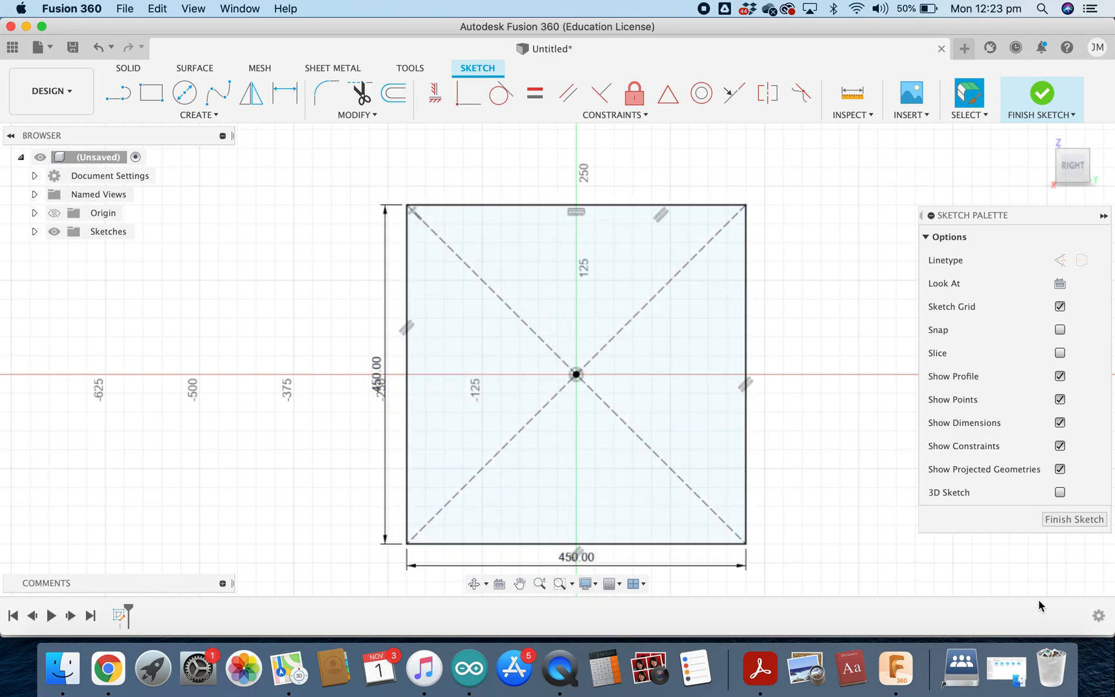
pyautogui.scroll(-1, 795, 397)
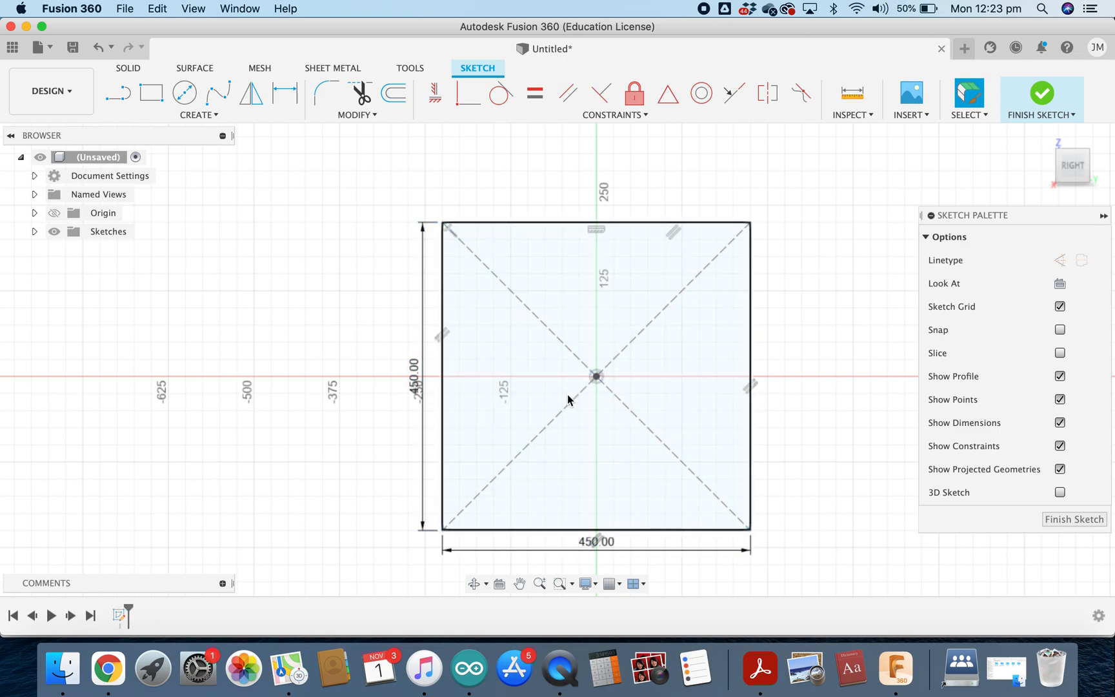
pyautogui.click(613, 427)
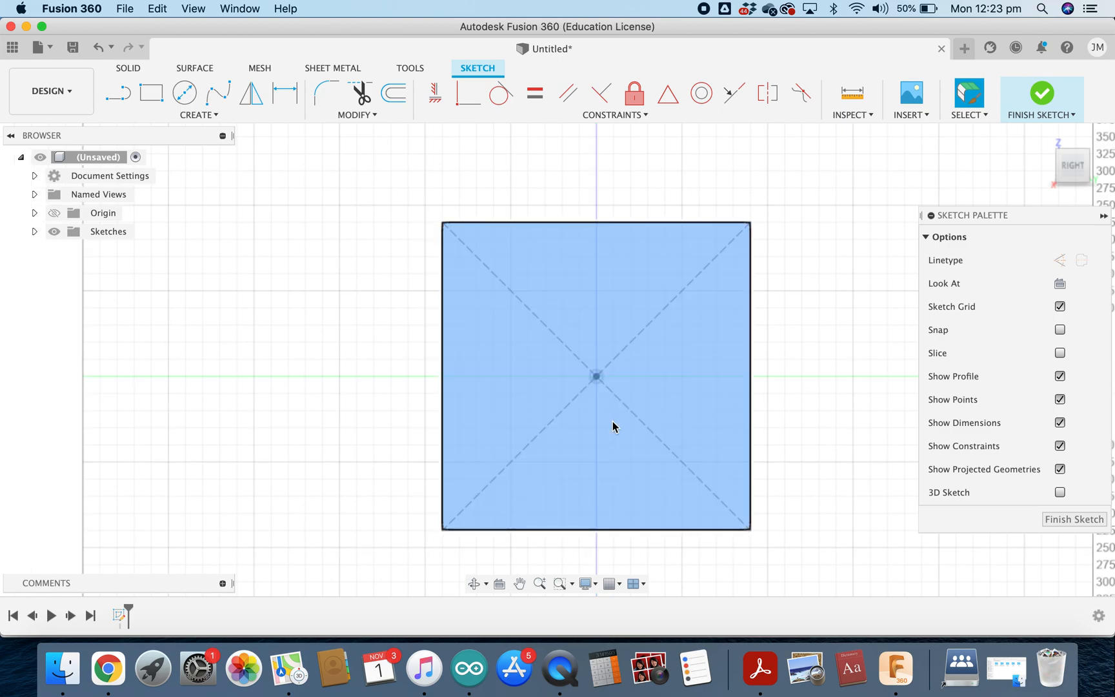
pyautogui.press('e')
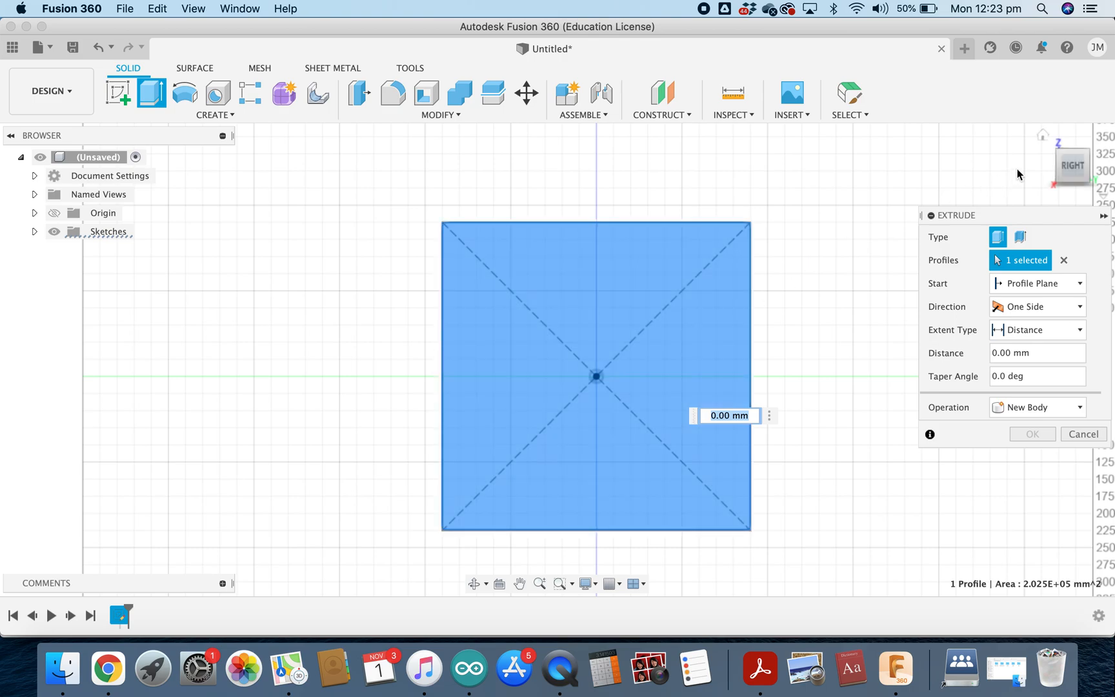
pyautogui.click(1043, 136)
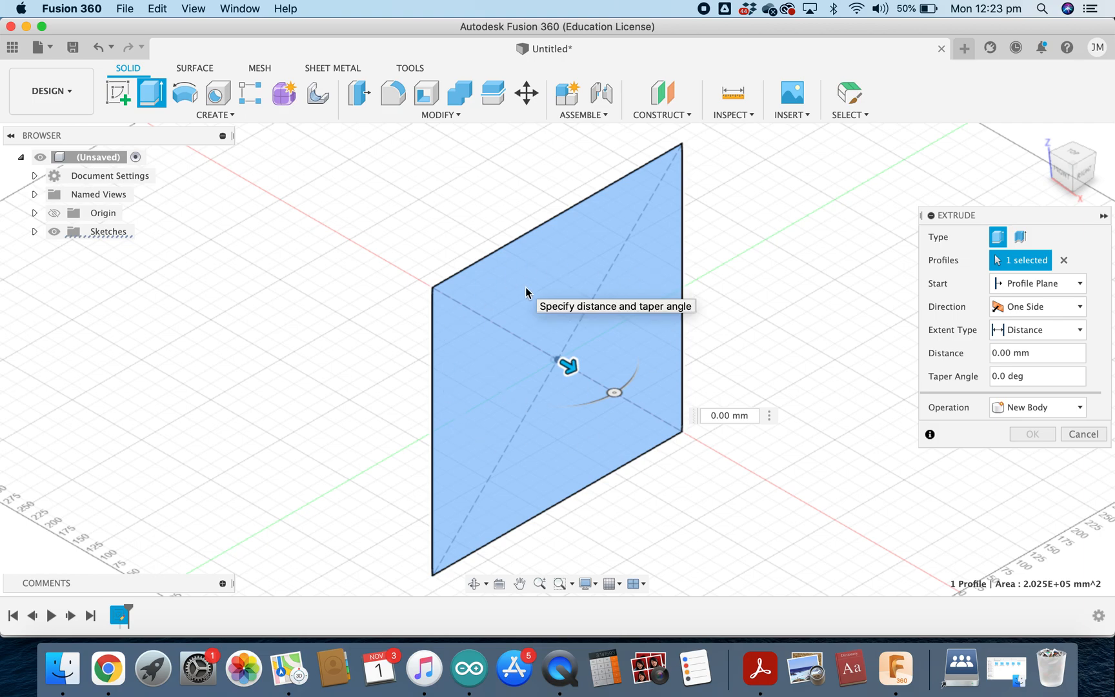
pyautogui.moveTo(569, 366); pyautogui.dragTo(613, 395)
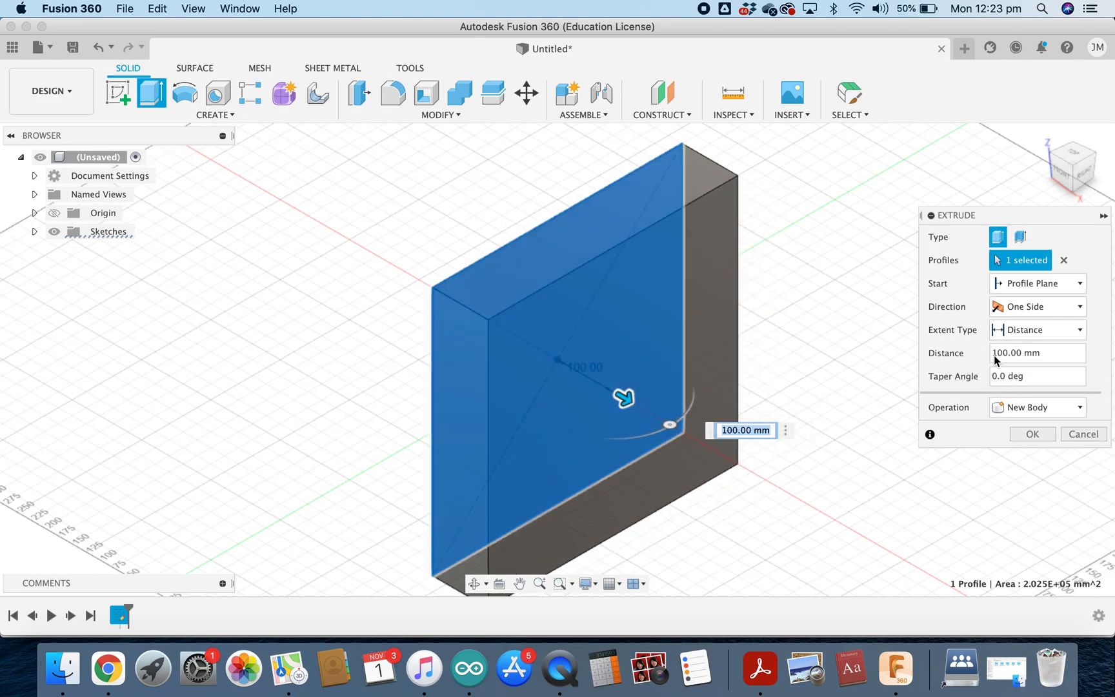
pyautogui.moveTo(623, 402)
pyautogui.mouseDown()
pyautogui.moveTo(488, 361)
pyautogui.moveTo(598, 373)
pyautogui.moveTo(609, 388)
pyautogui.mouseUp()
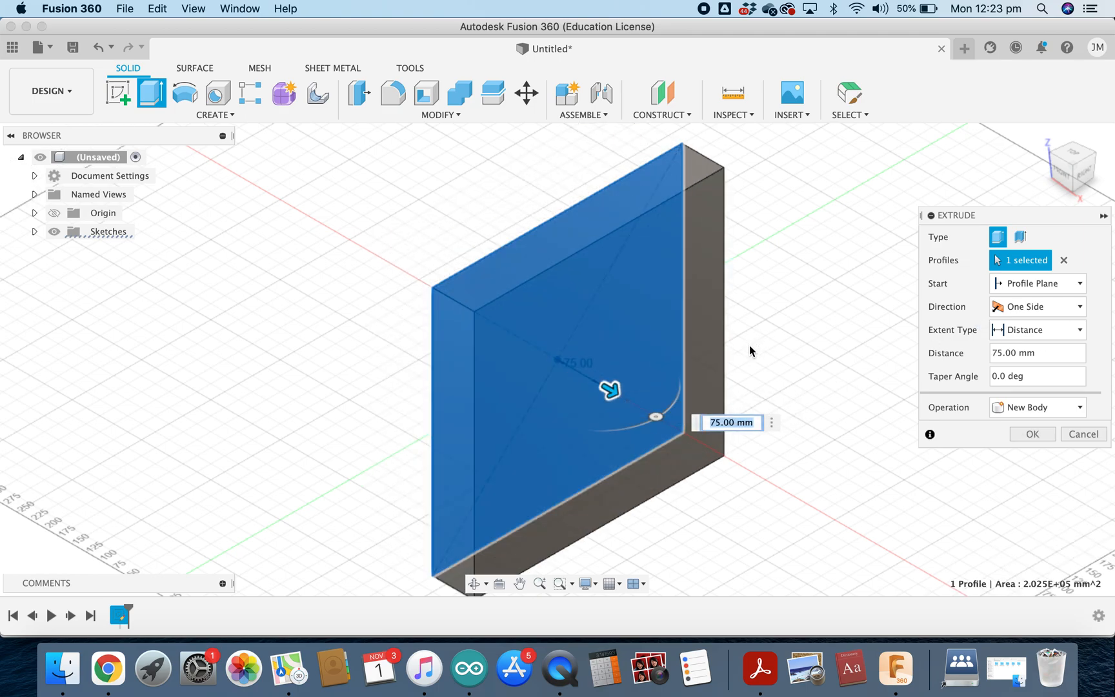
pyautogui.write('15')
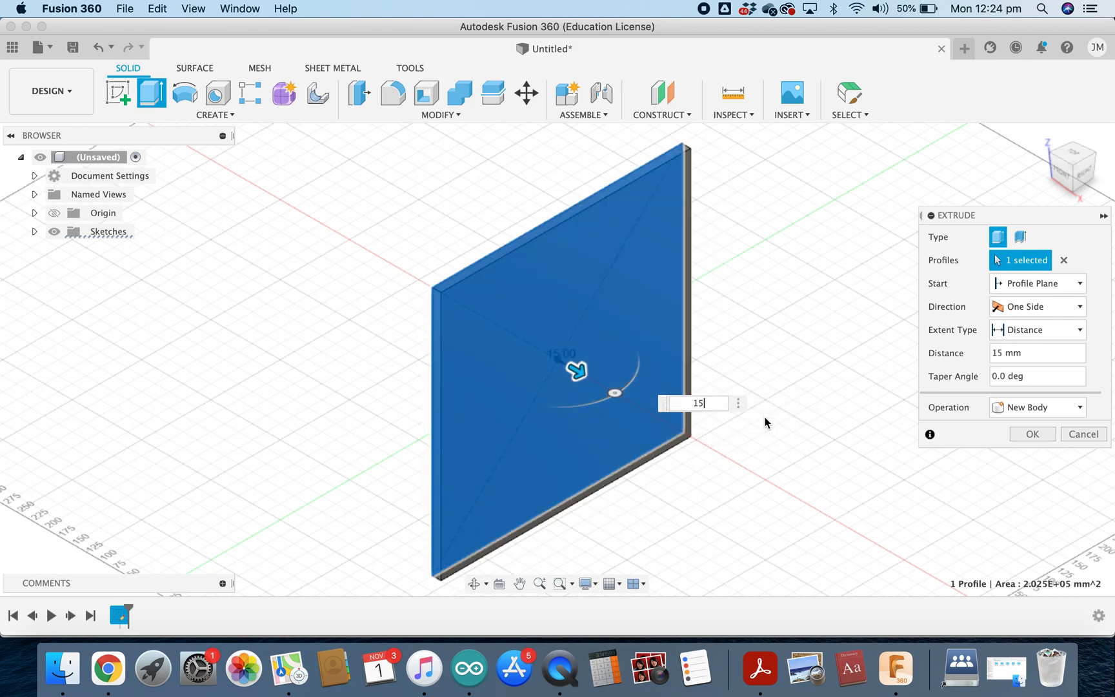
pyautogui.press('Return')
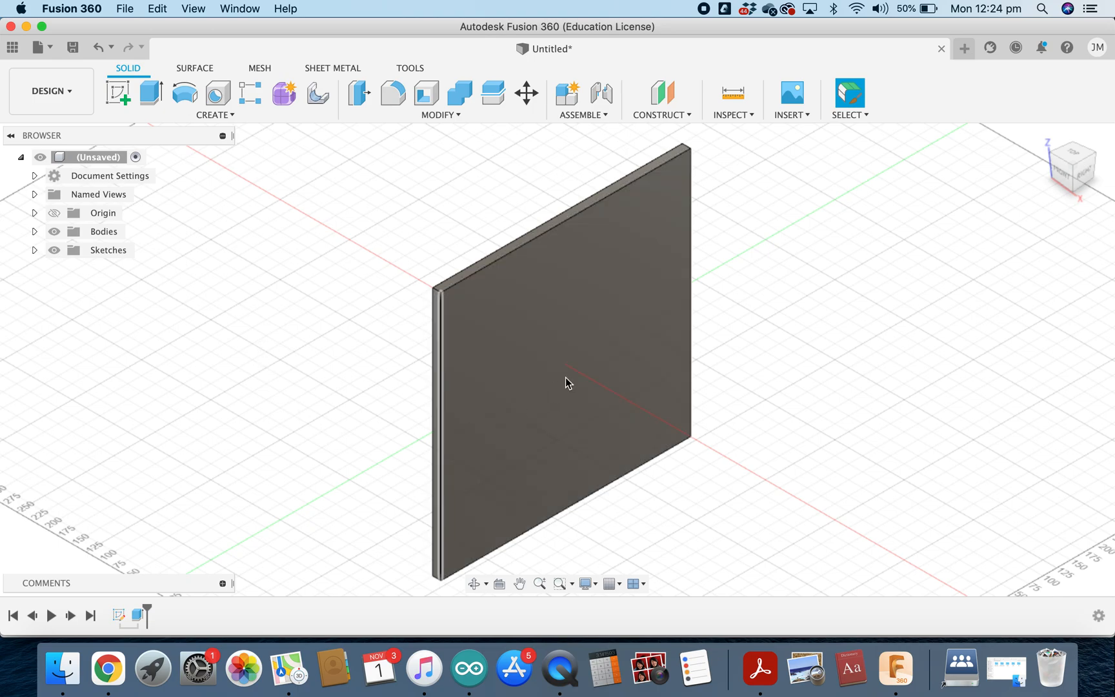
# Reopen the panel's square profile sketch from the design history to review it, and finish the sketch.
pyautogui.moveTo(766, 362)
pyautogui.keyDown('shift'); pyautogui.mouseDown(button='middle')
pyautogui.moveTo(714, 343)
pyautogui.moveTo(809, 334)
pyautogui.moveTo(729, 316)
pyautogui.moveTo(756, 316)
pyautogui.moveTo(756, 331)
pyautogui.moveTo(739, 323)
pyautogui.mouseUp(button='middle'); pyautogui.keyUp('shift')
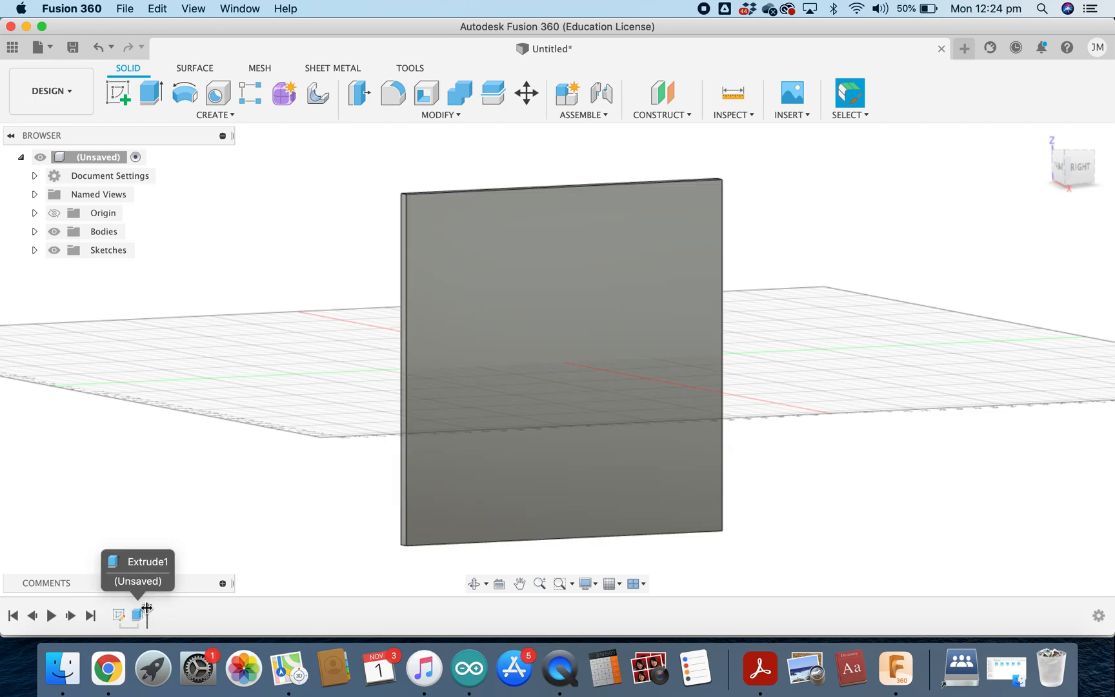
pyautogui.moveTo(147, 607)
pyautogui.mouseDown()
pyautogui.moveTo(128, 610)
pyautogui.moveTo(147, 610)
pyautogui.mouseUp()
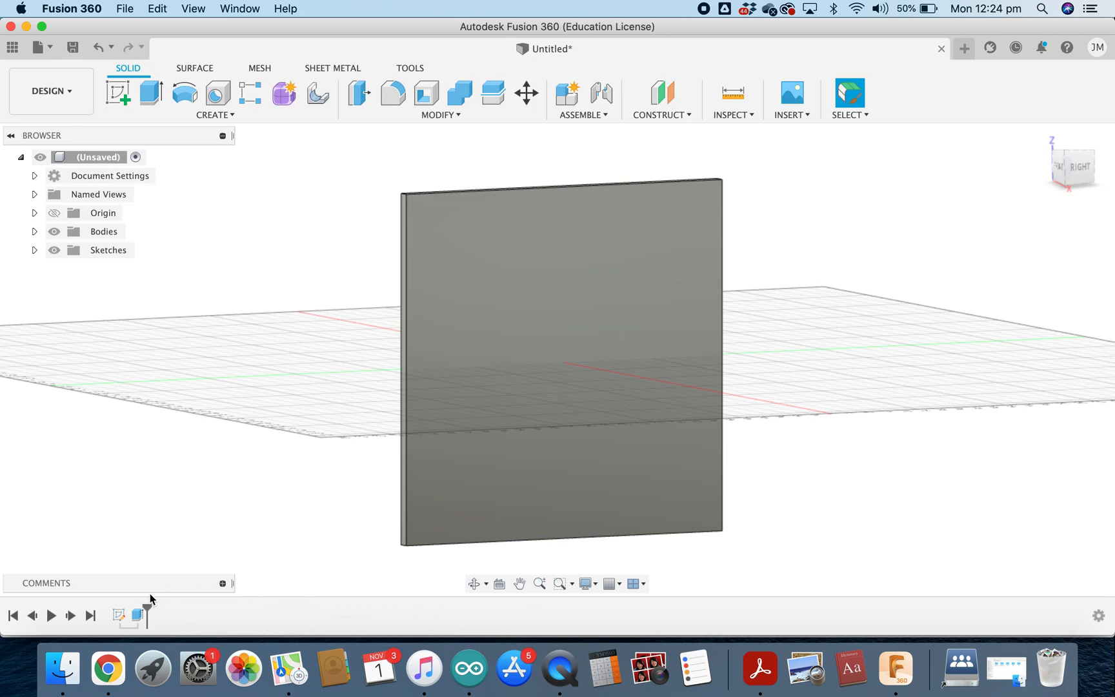
pyautogui.rightClick(119, 617)
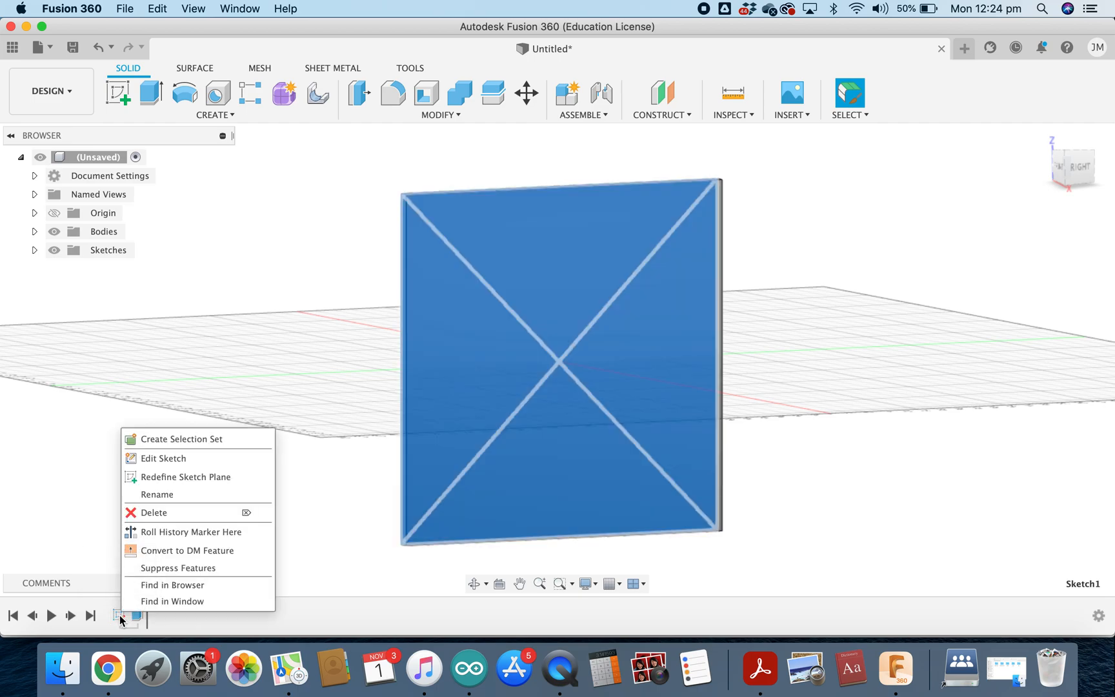
pyautogui.click(162, 460)
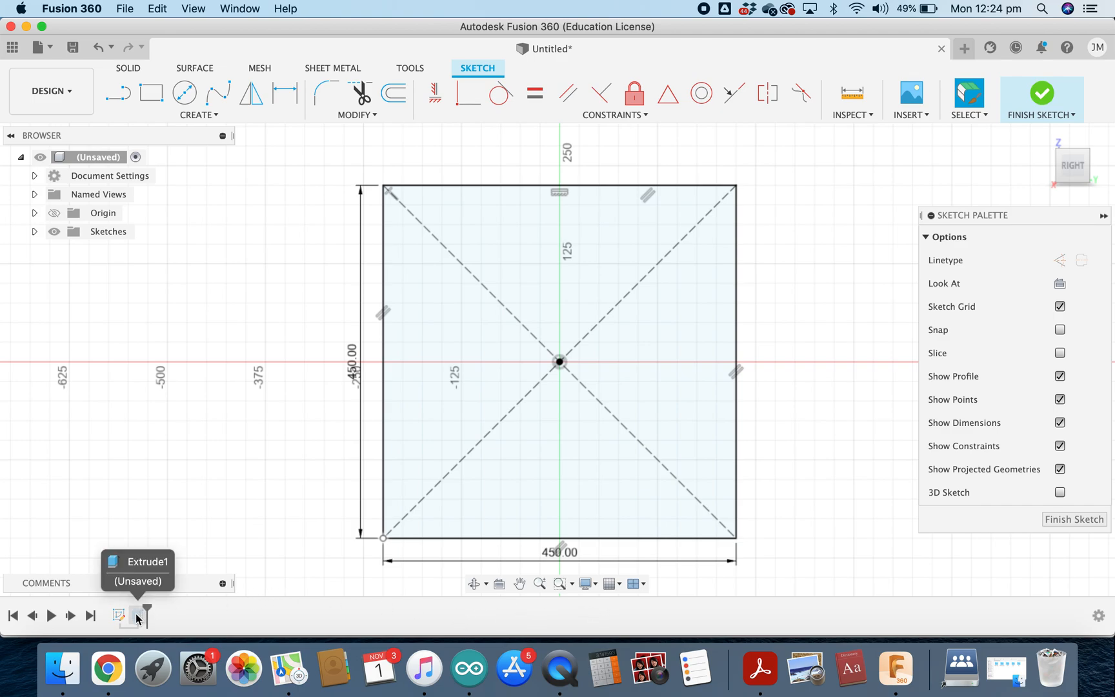
pyautogui.click(1074, 520)
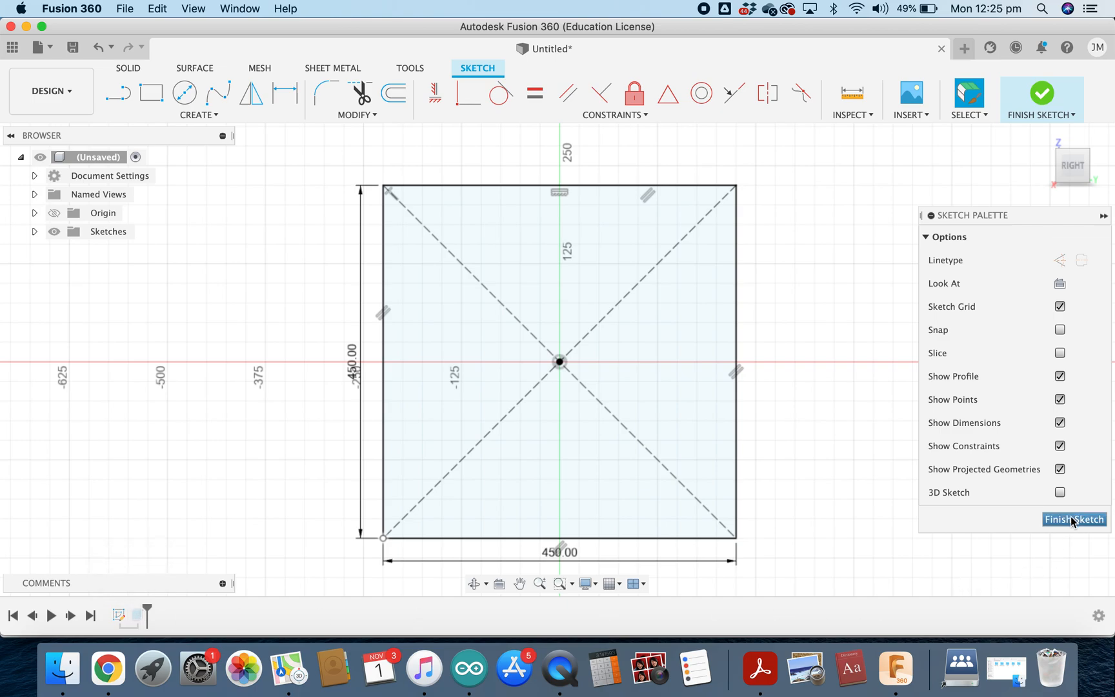
# Open the panel's extrude feature for editing to review its settings, and accept them.
pyautogui.rightClick(137, 615)
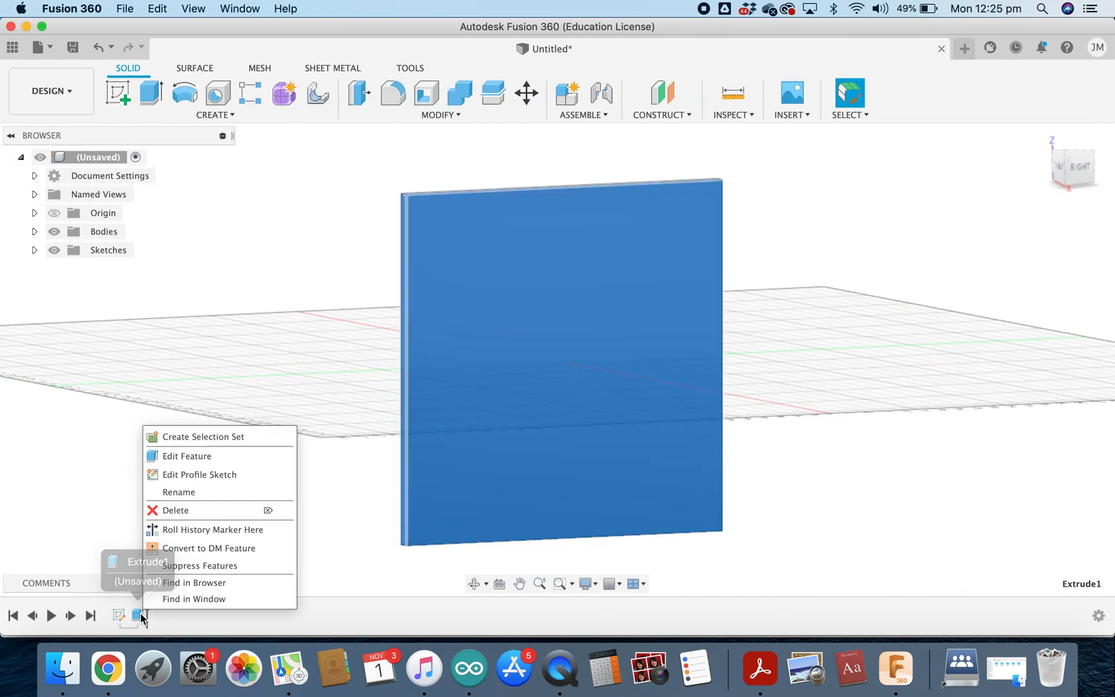
pyautogui.click(185, 456)
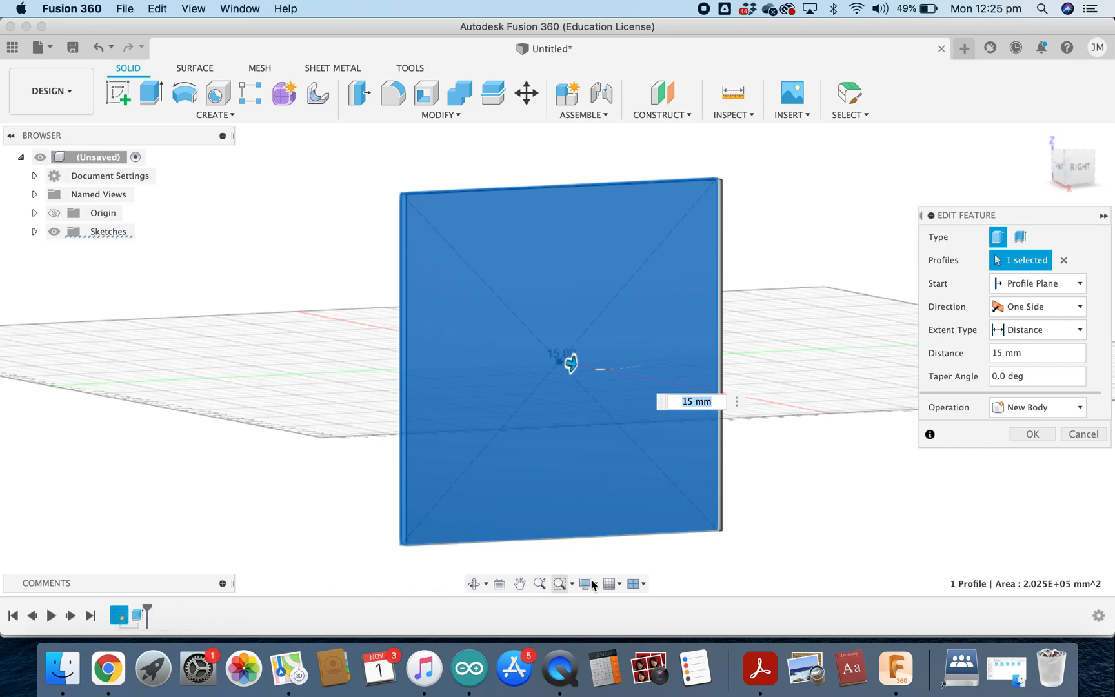
pyautogui.click(1032, 434)
# Save the untitled design under a new project name in the Yr 9 Construction project.
pyautogui.scroll(-2, 421, 436)
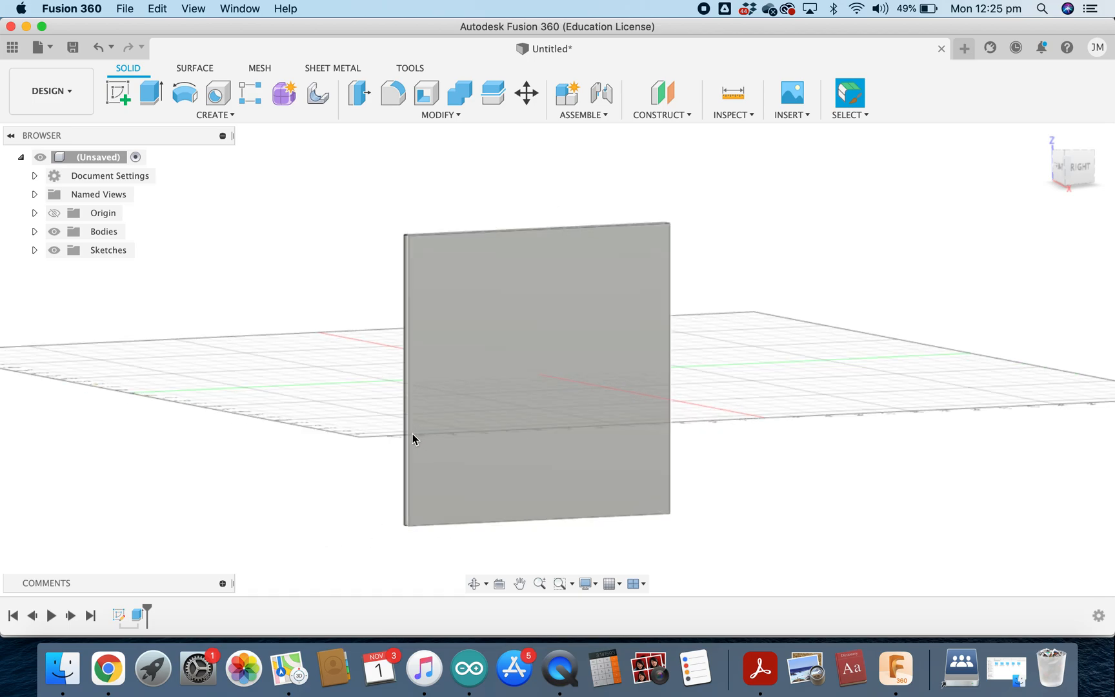
pyautogui.scroll(1, 412, 433)
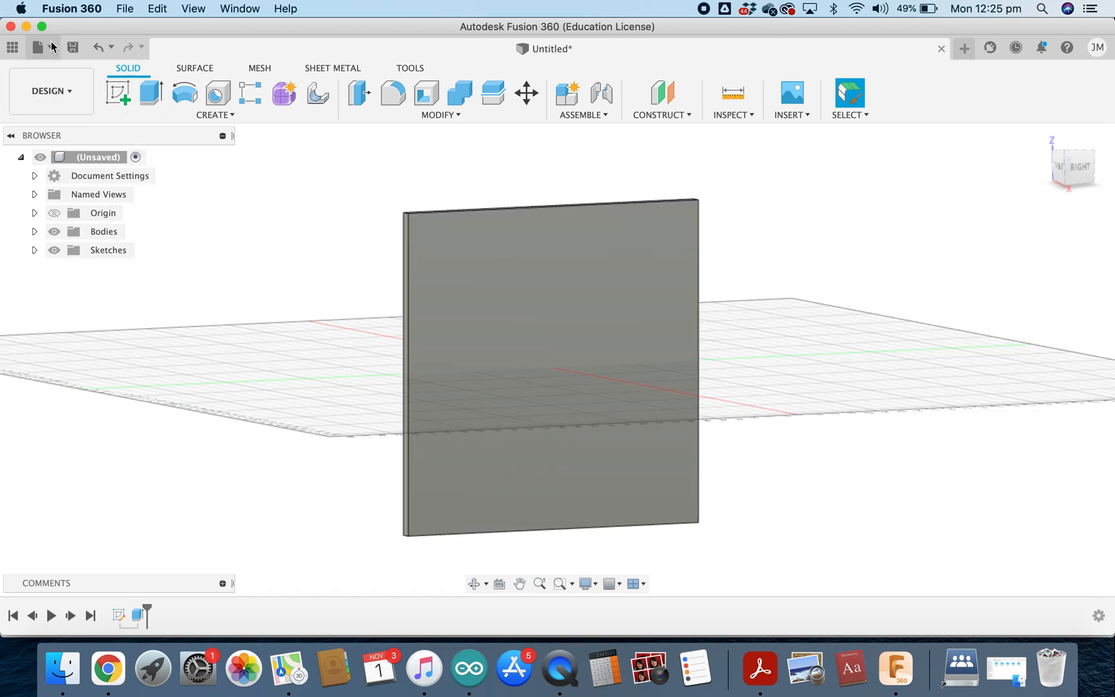
pyautogui.click(73, 48)
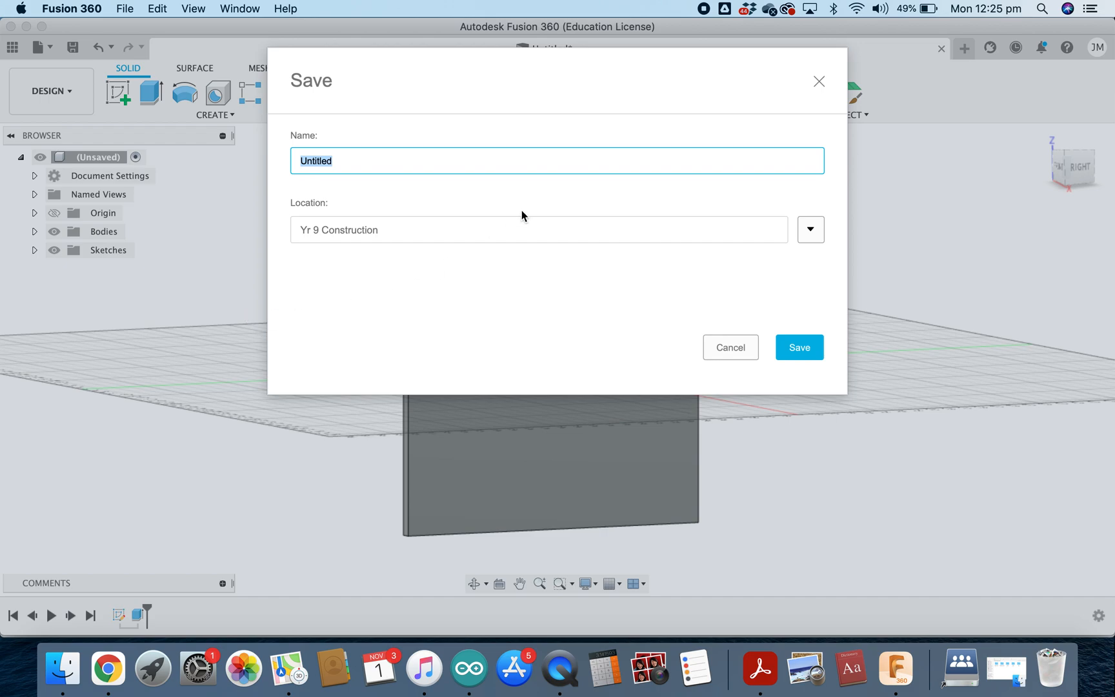
pyautogui.press('BackSpace')
pyautogui.write('oject')
pyautogui.click(800, 348)
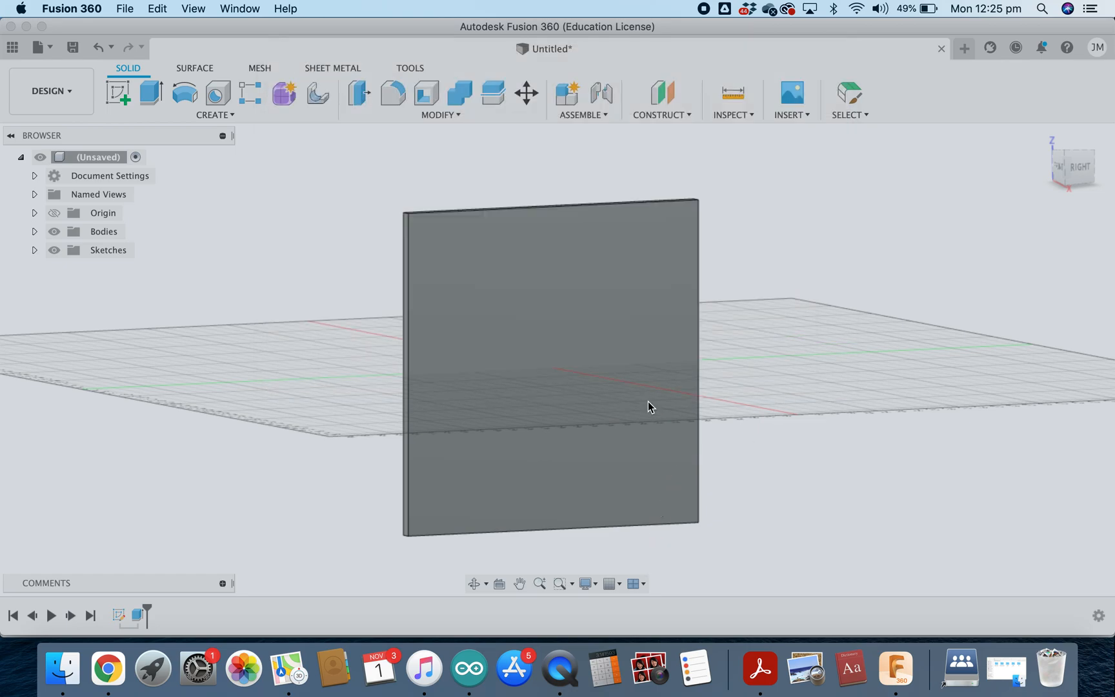